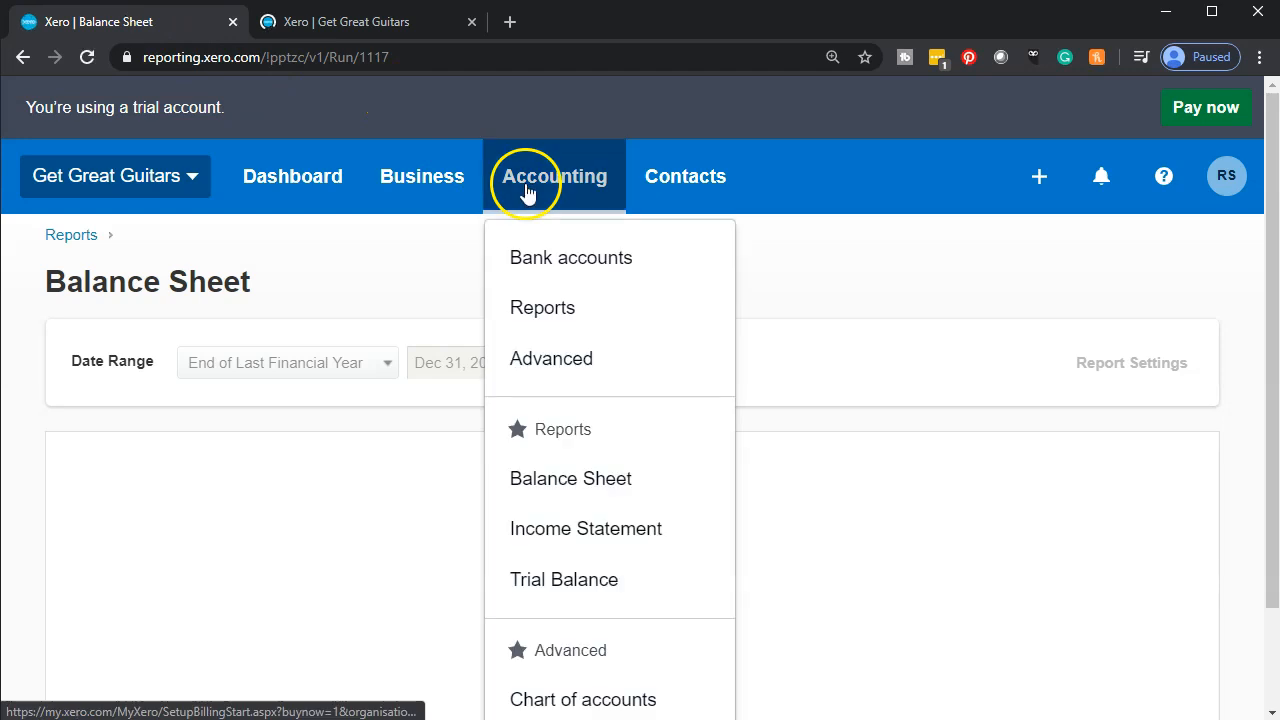
# Open the Income Statement report and duplicate its browser tab
pyautogui.click(578, 541)
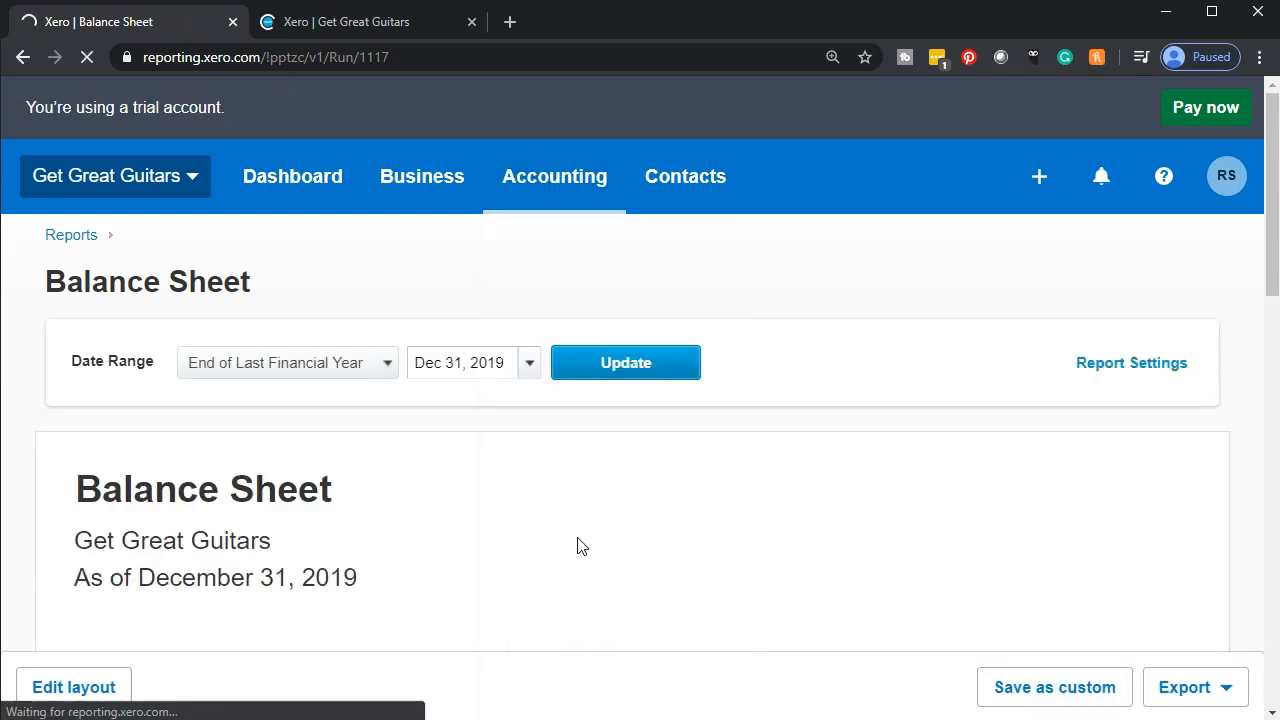
pyautogui.rightClick(185, 30)
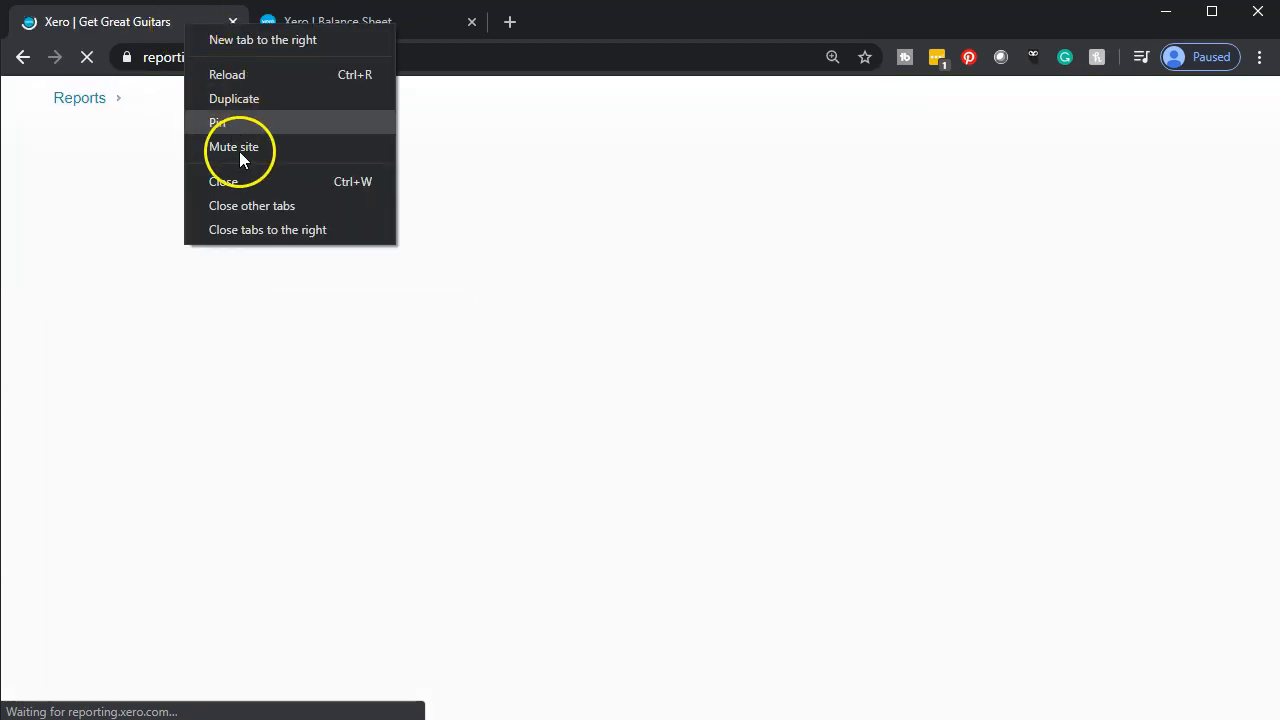
pyautogui.click(236, 98)
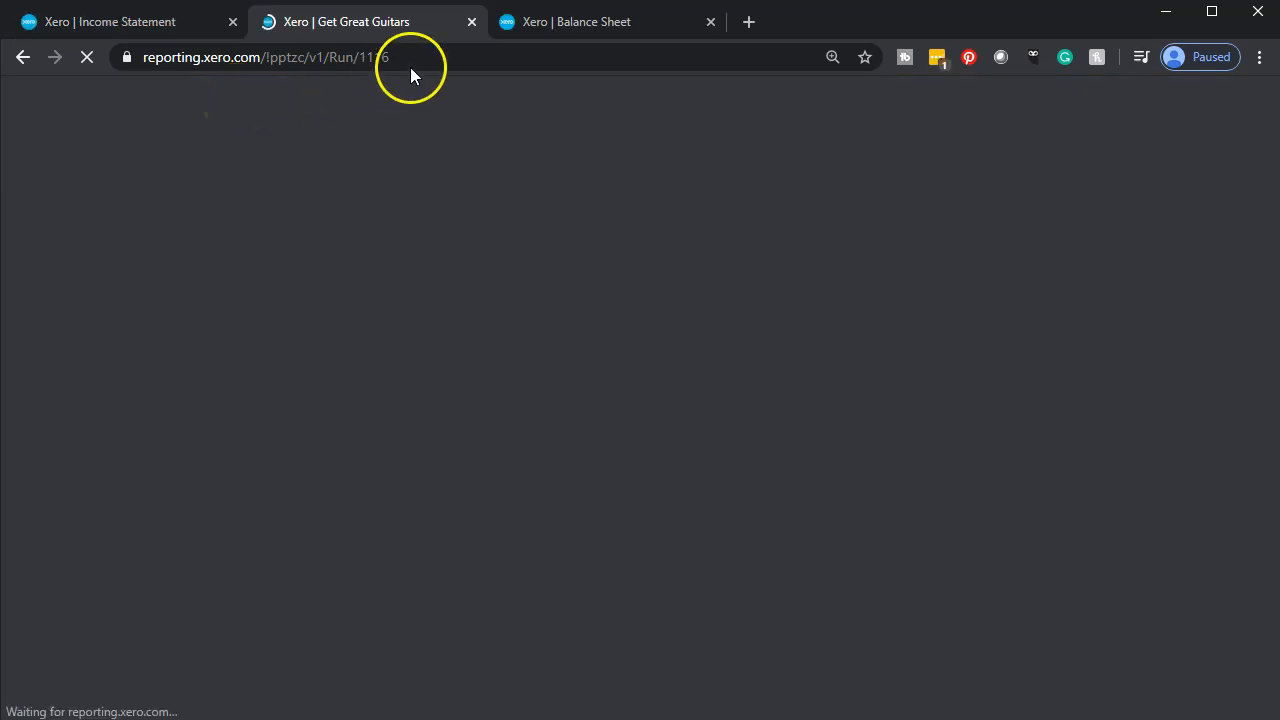
# Set the Balance Sheet report date to Feb 29, 2020 and update the report
pyautogui.click(620, 24)
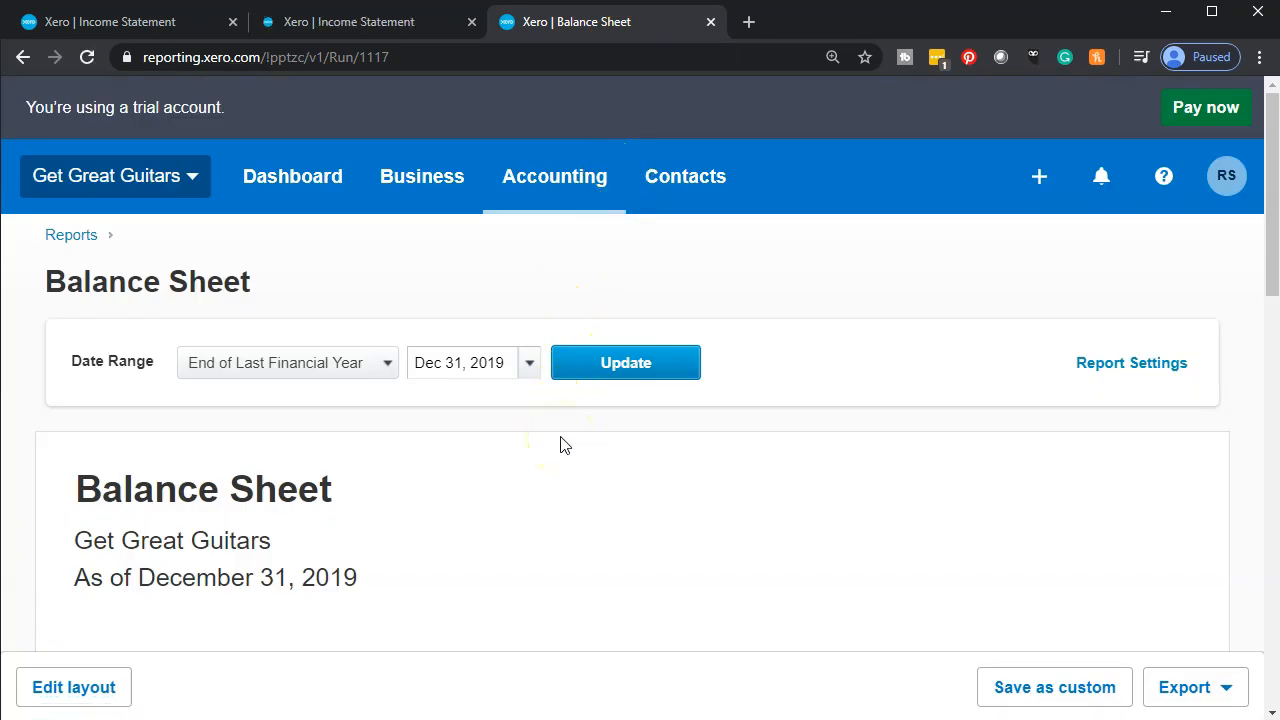
pyautogui.click(532, 366)
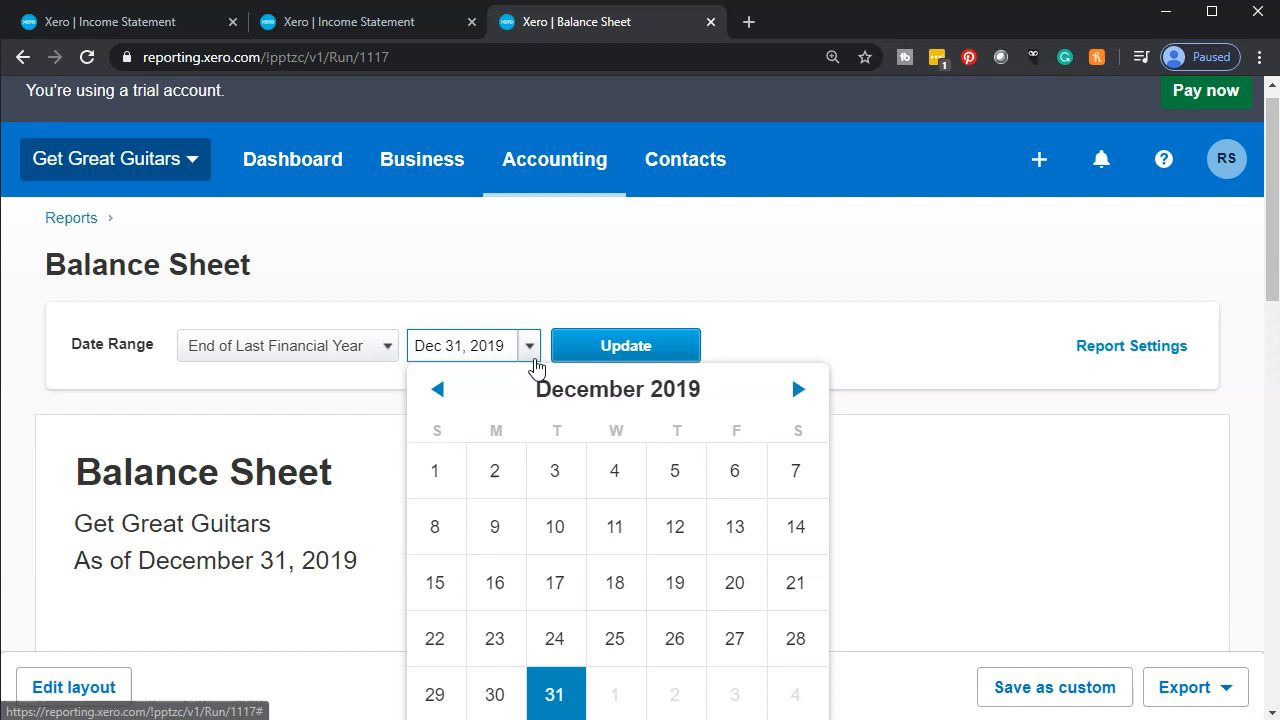
pyautogui.click(797, 391)
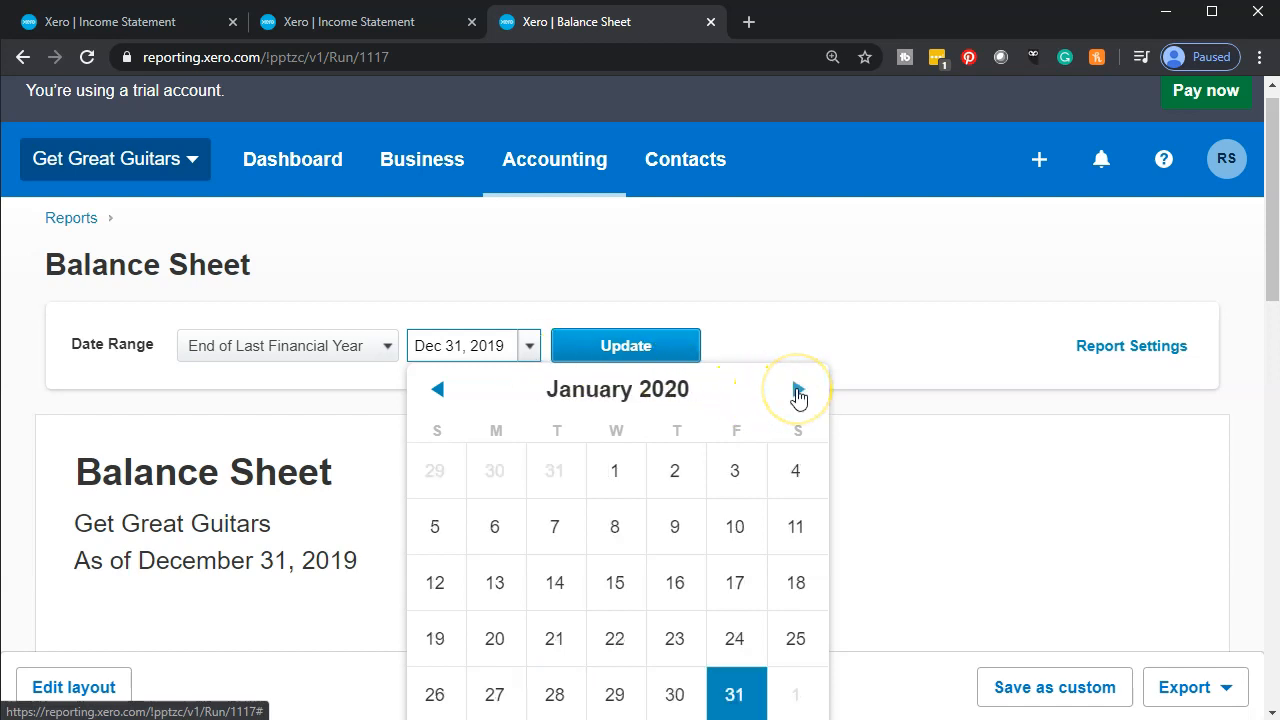
pyautogui.click(798, 391)
pyautogui.click(797, 694)
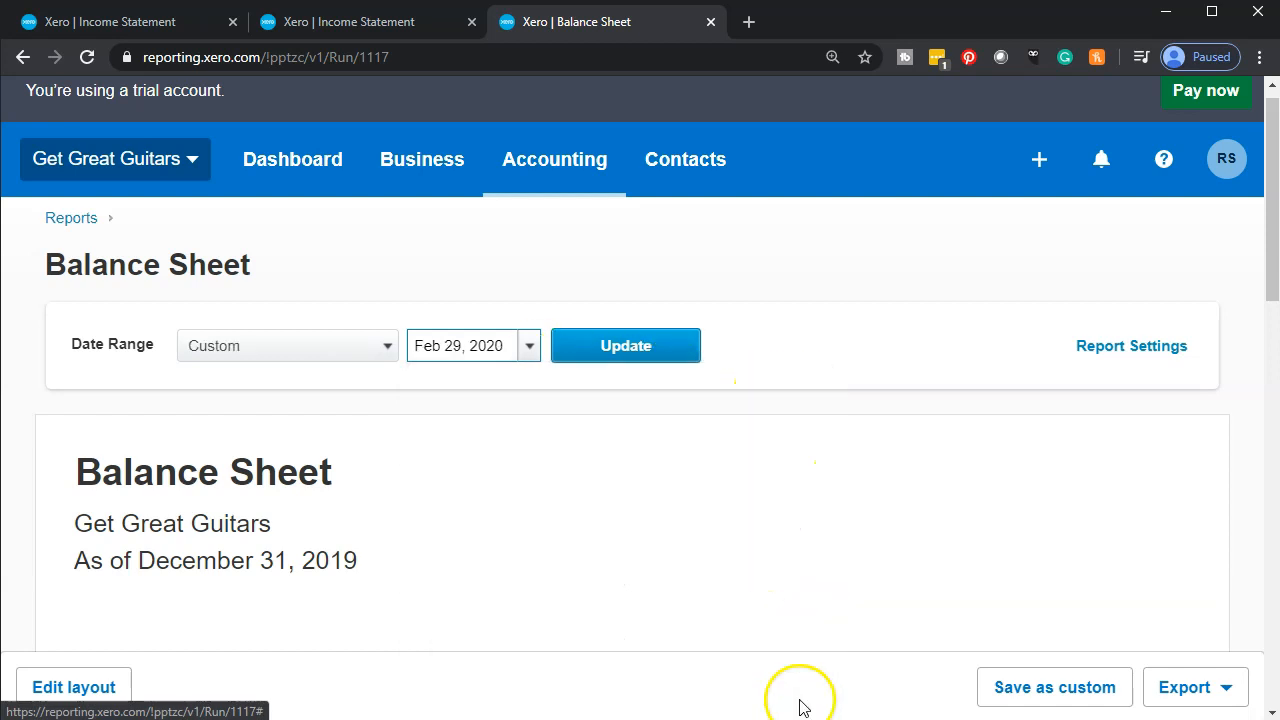
pyautogui.click(670, 354)
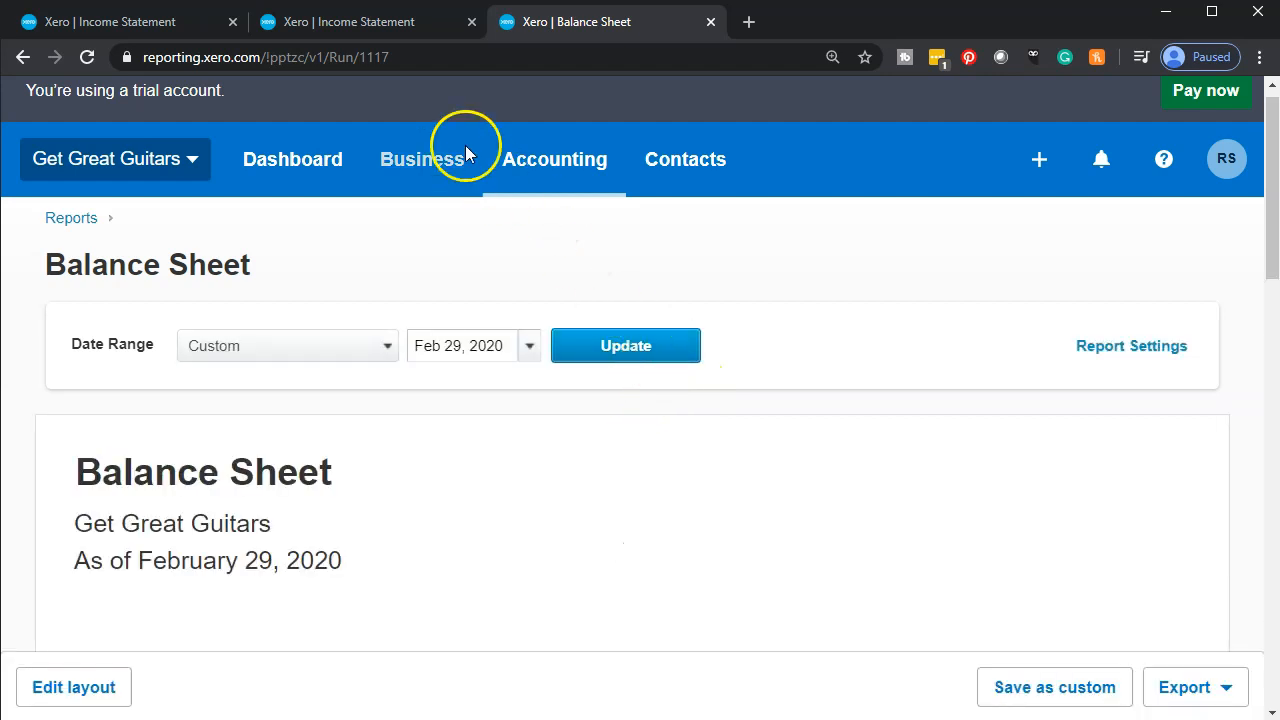
# Review the Income Statement's date range, the Balance Sheet's current assets and the home page in QuickBooks Desktop
pyautogui.click(365, 32)
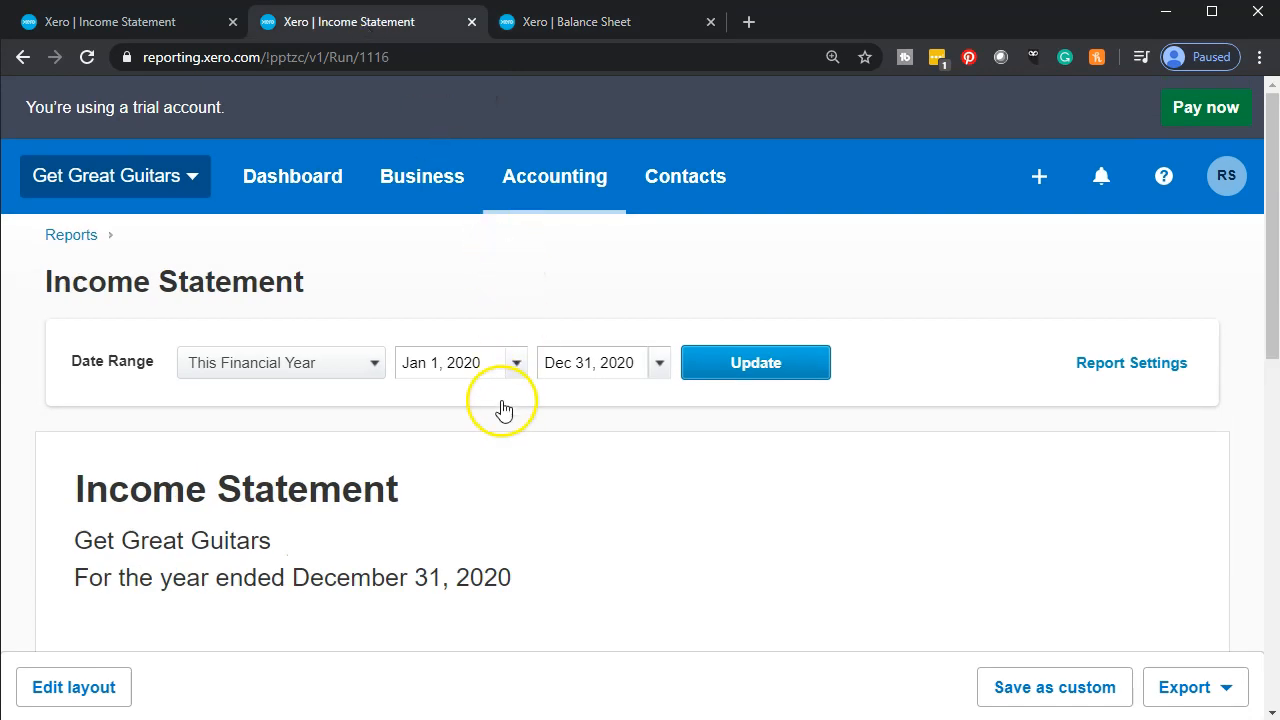
pyautogui.click(595, 28)
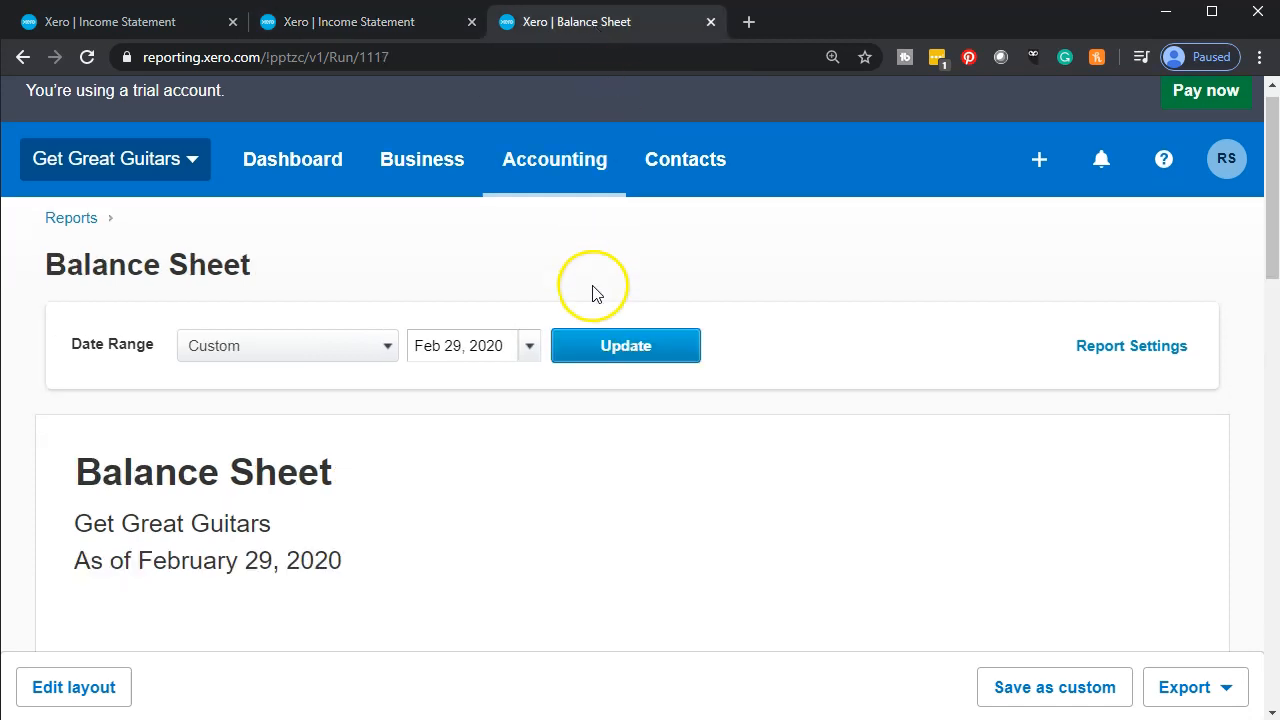
pyautogui.scroll(-5, 592, 290)
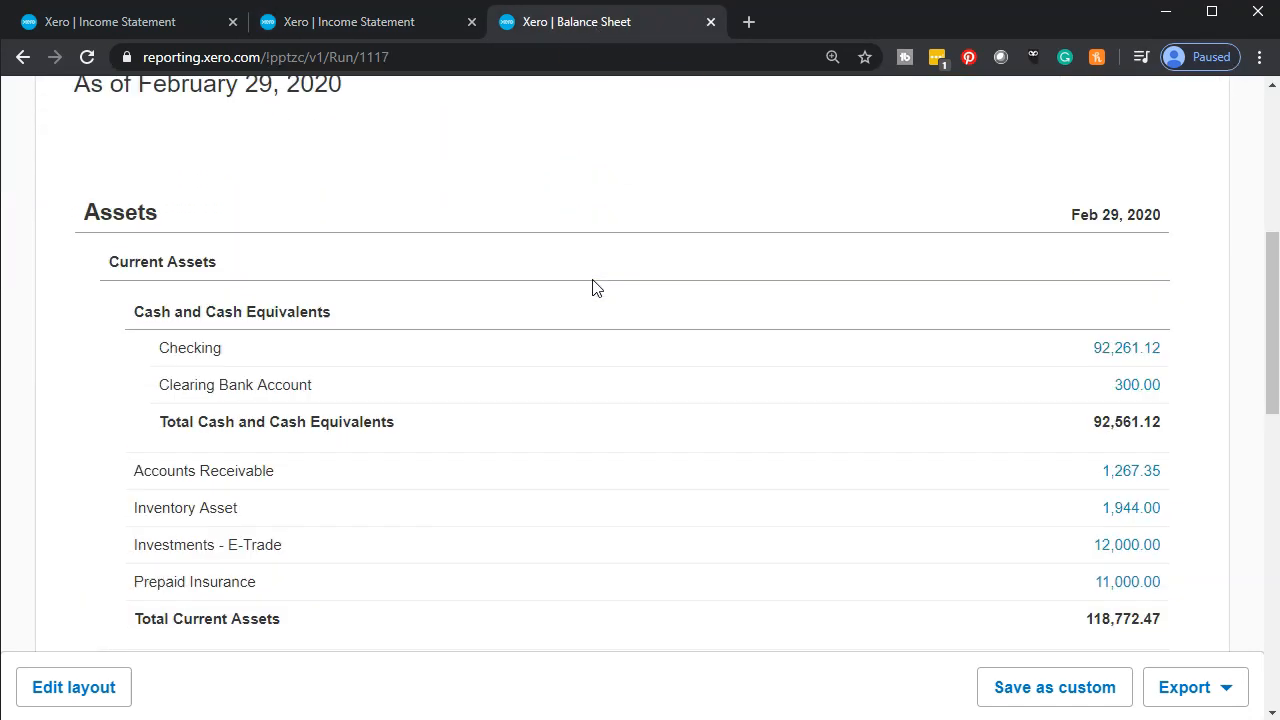
pyautogui.click(592, 280)
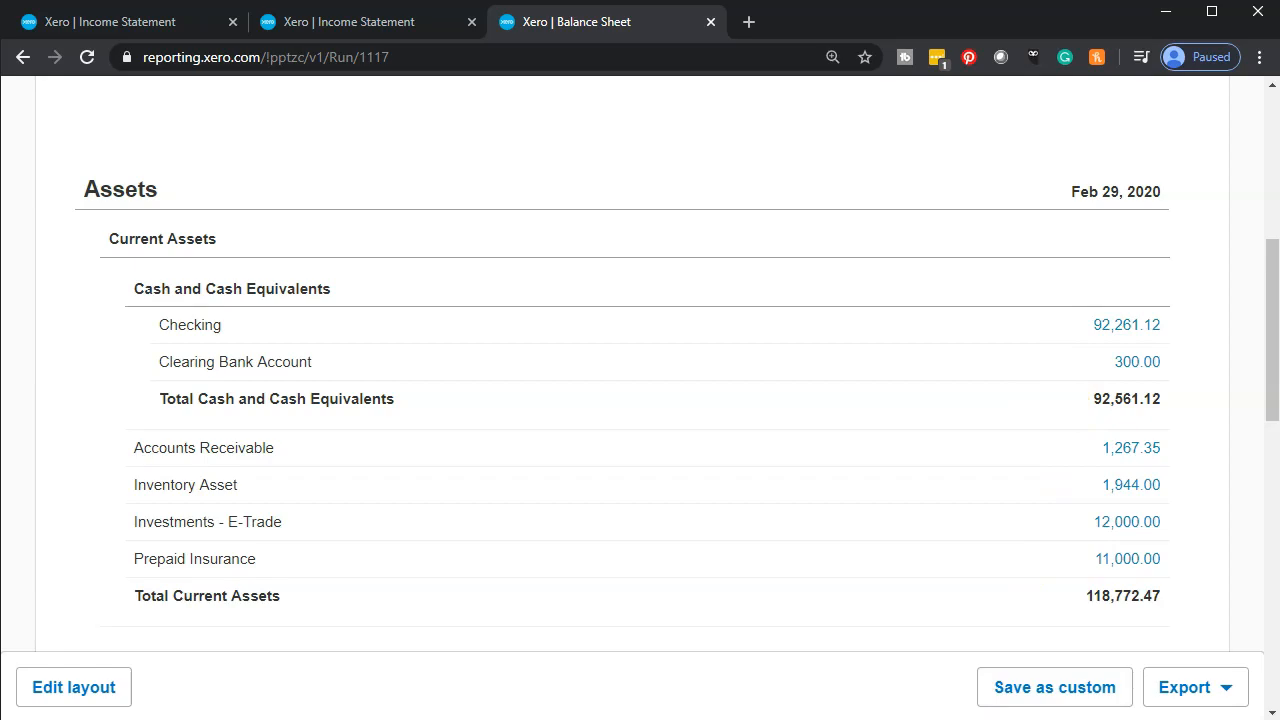
pyautogui.click(972, 716)
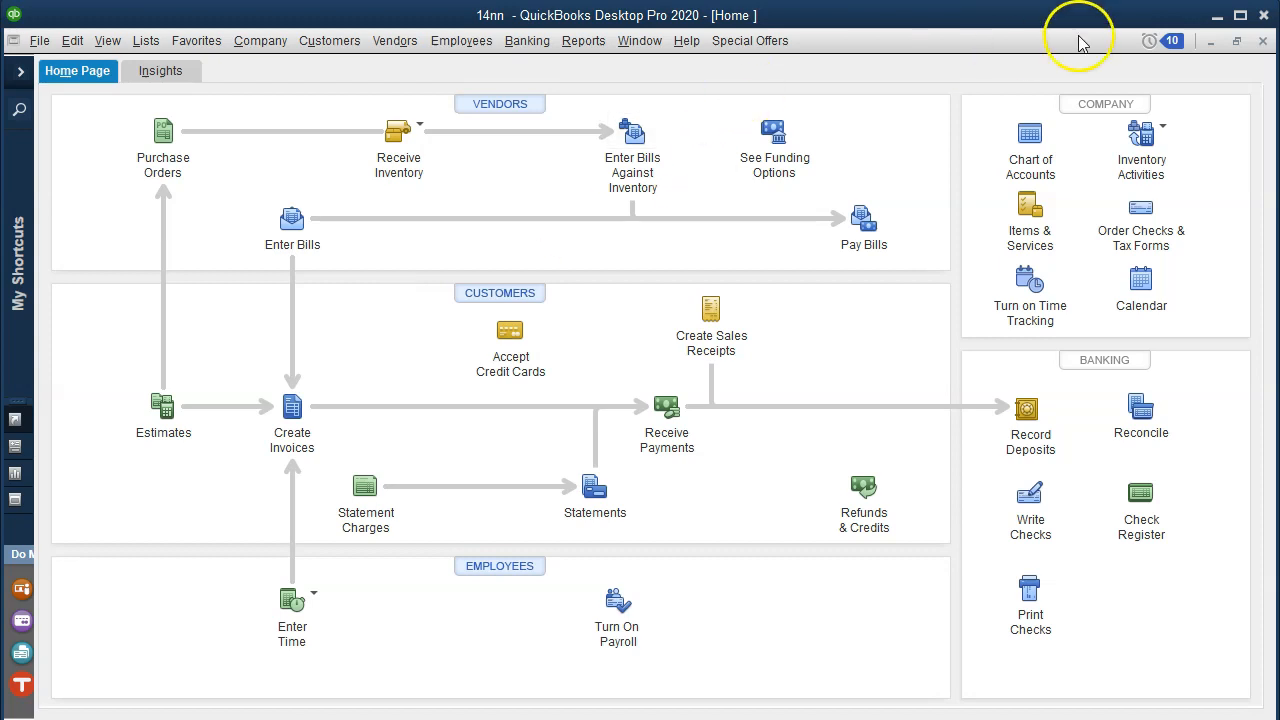
pyautogui.click(1217, 17)
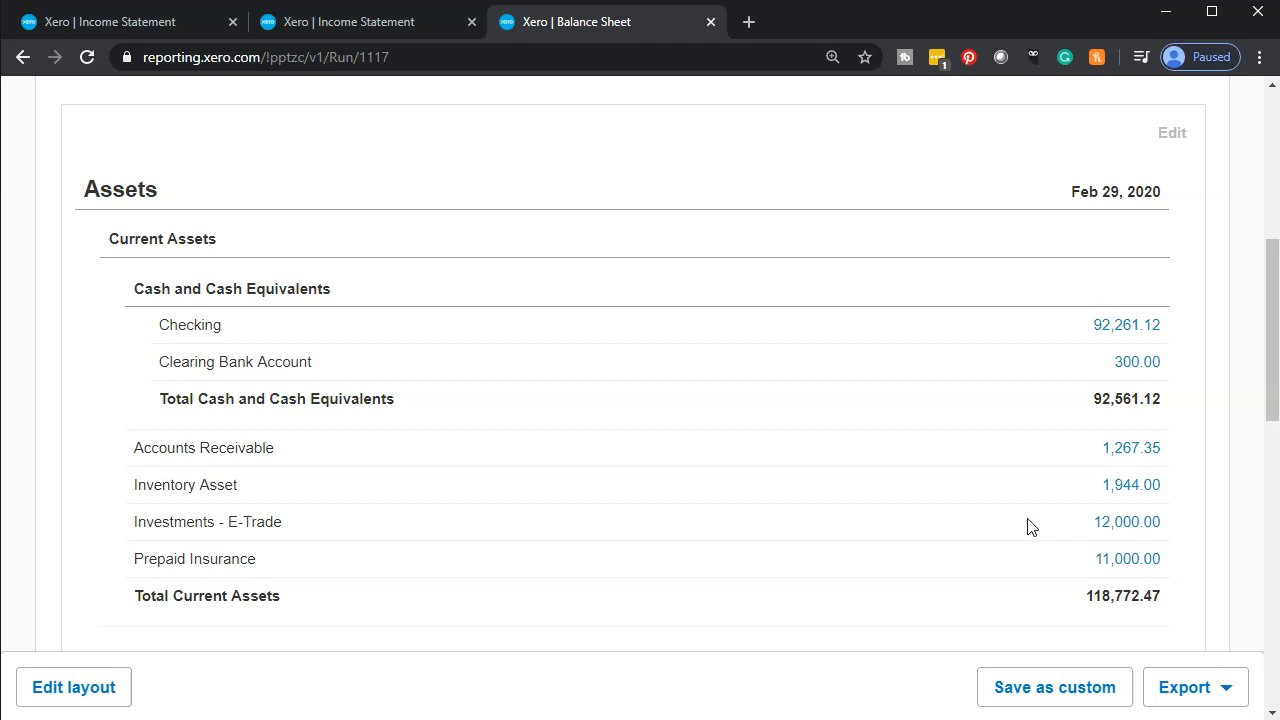
# Create a new Receive Money transaction for the Checking account from the first Income Statement browser tab
pyautogui.click(135, 20)
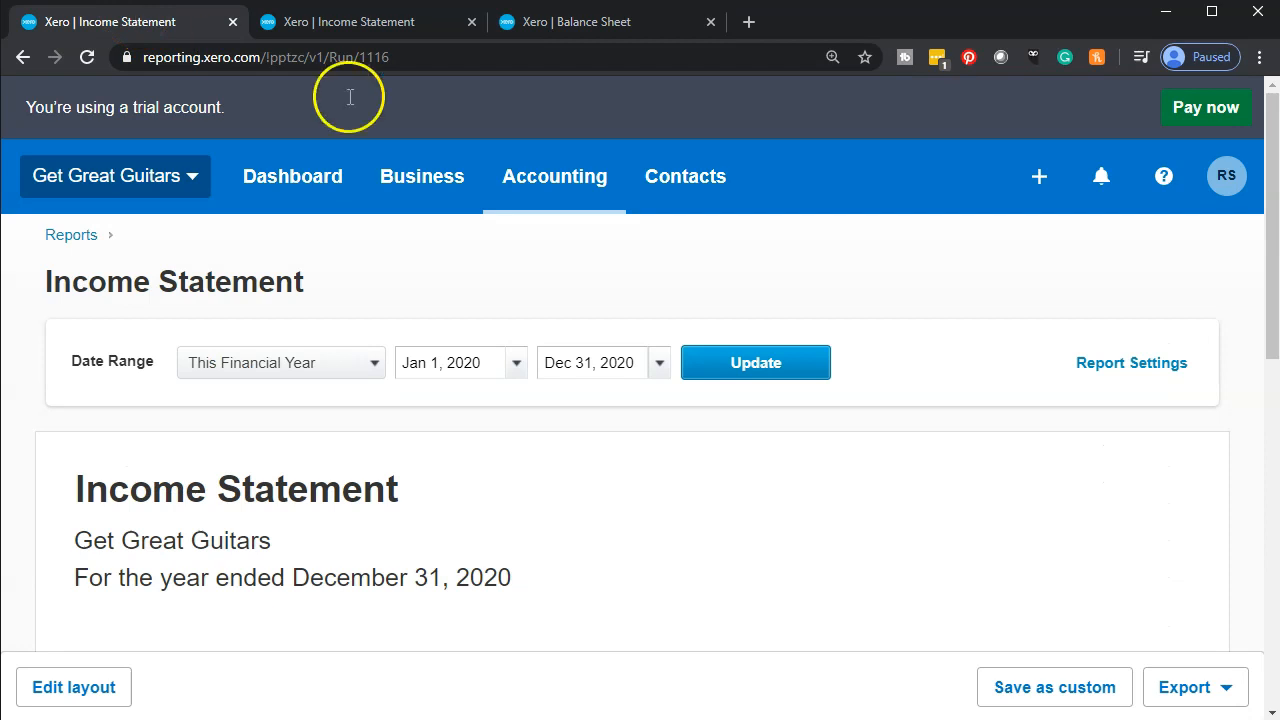
pyautogui.click(1041, 176)
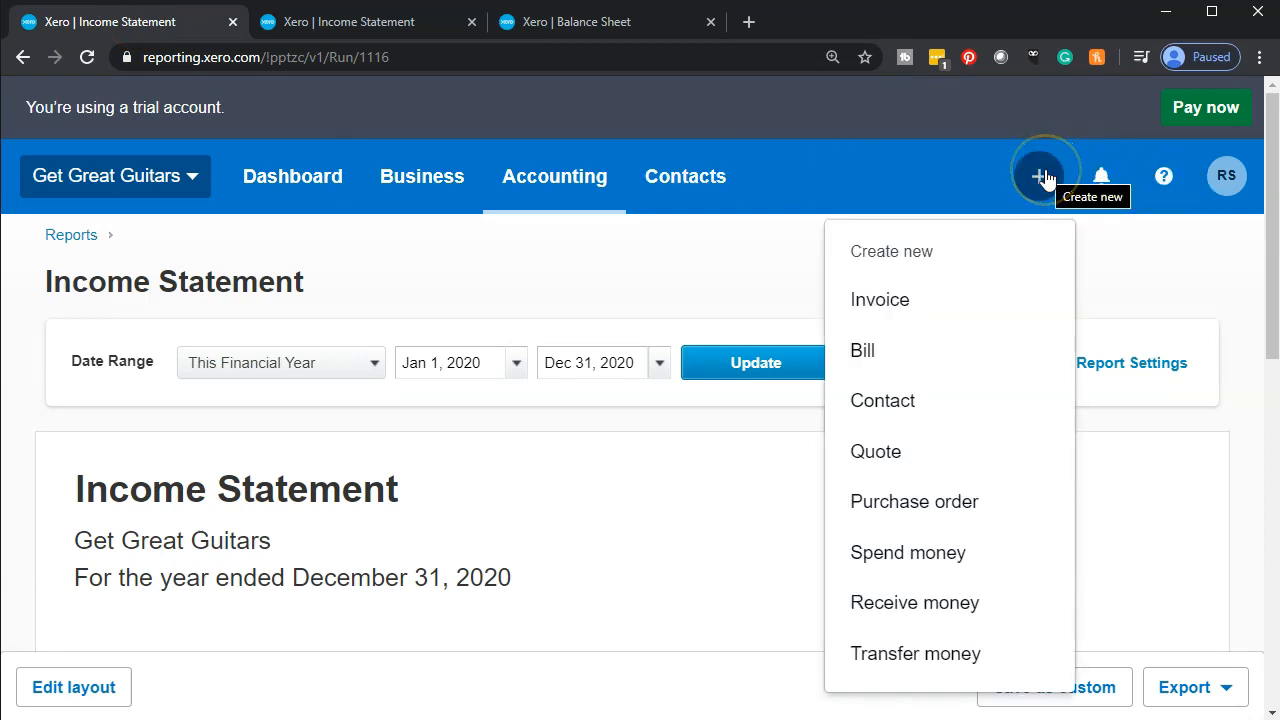
pyautogui.click(980, 605)
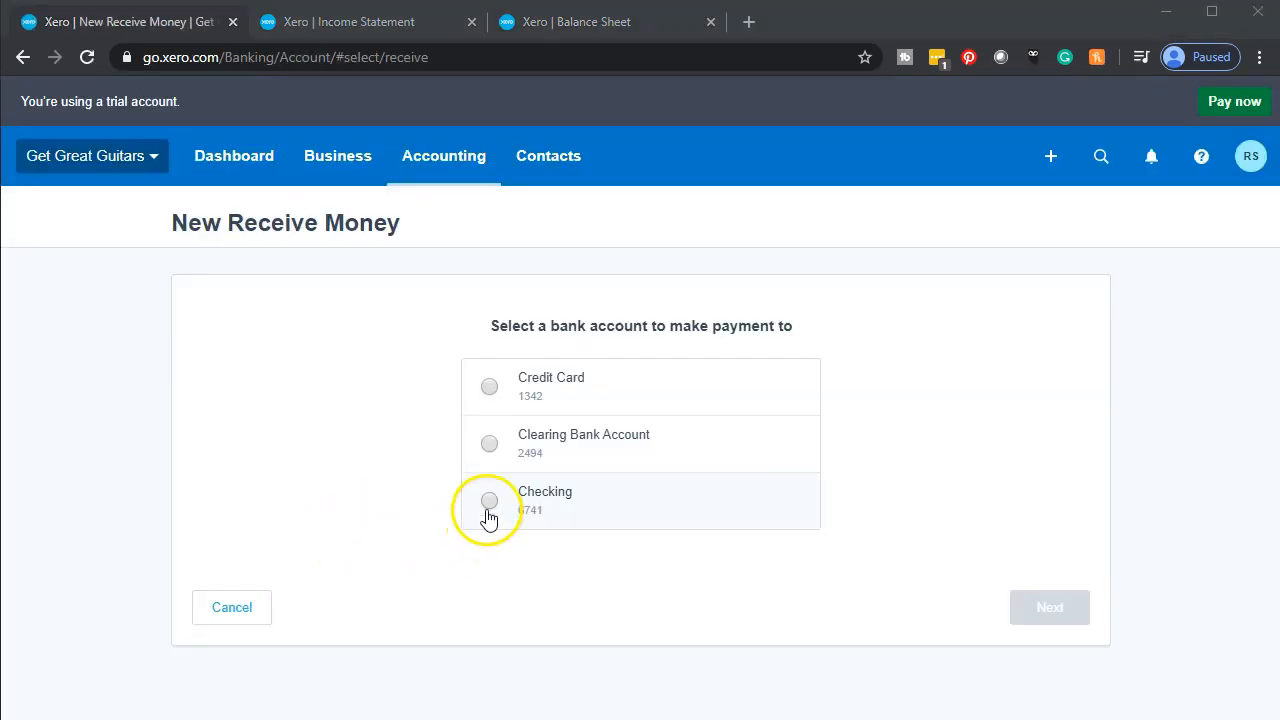
pyautogui.click(489, 502)
pyautogui.click(1058, 604)
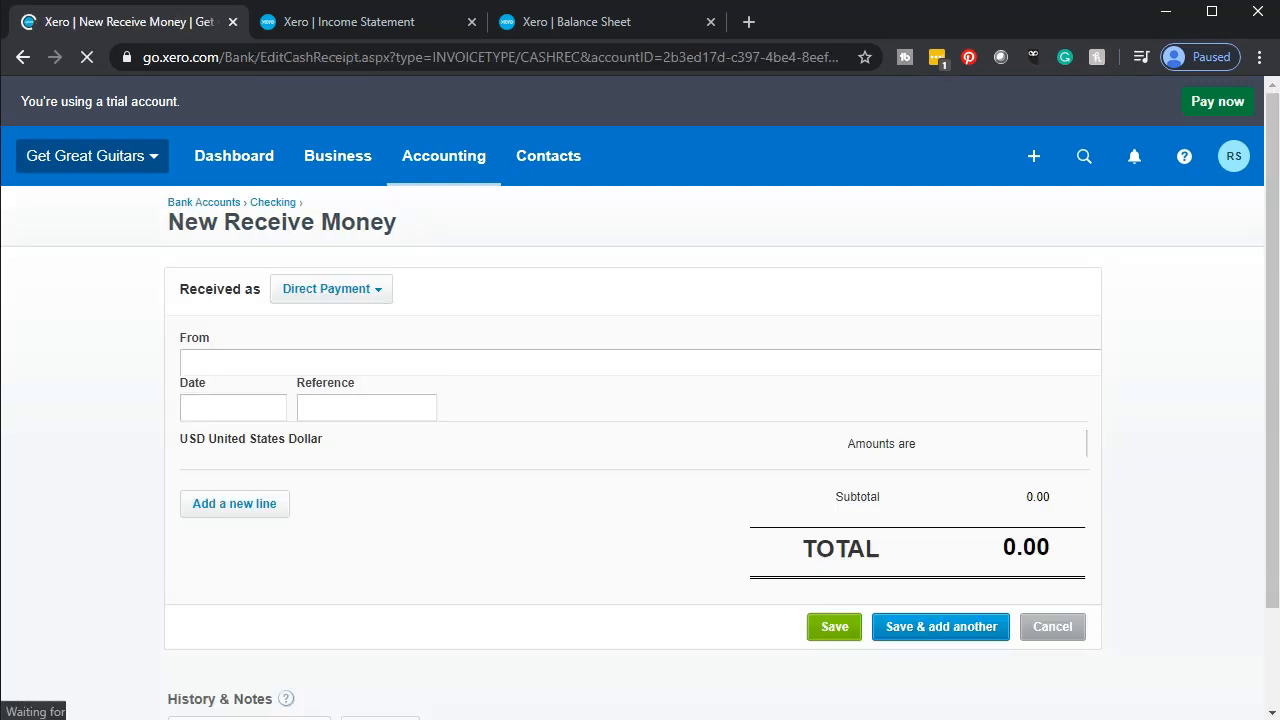
pyautogui.hotkey('ctrl', '+')
pyautogui.hotkey('ctrl', '+')
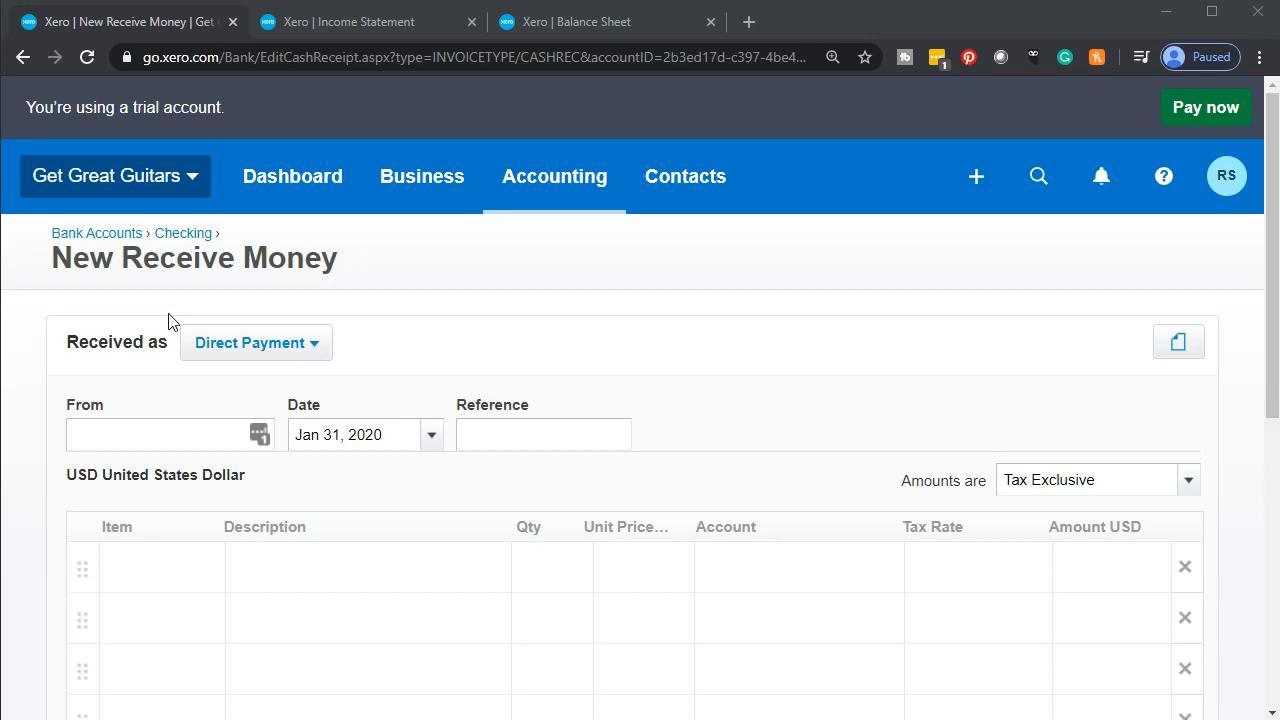
# Enter Etrade as the payer and set the transaction date to Feb 1, 2020
pyautogui.click(152, 434)
pyautogui.write('Etr')
pyautogui.press('Tab')
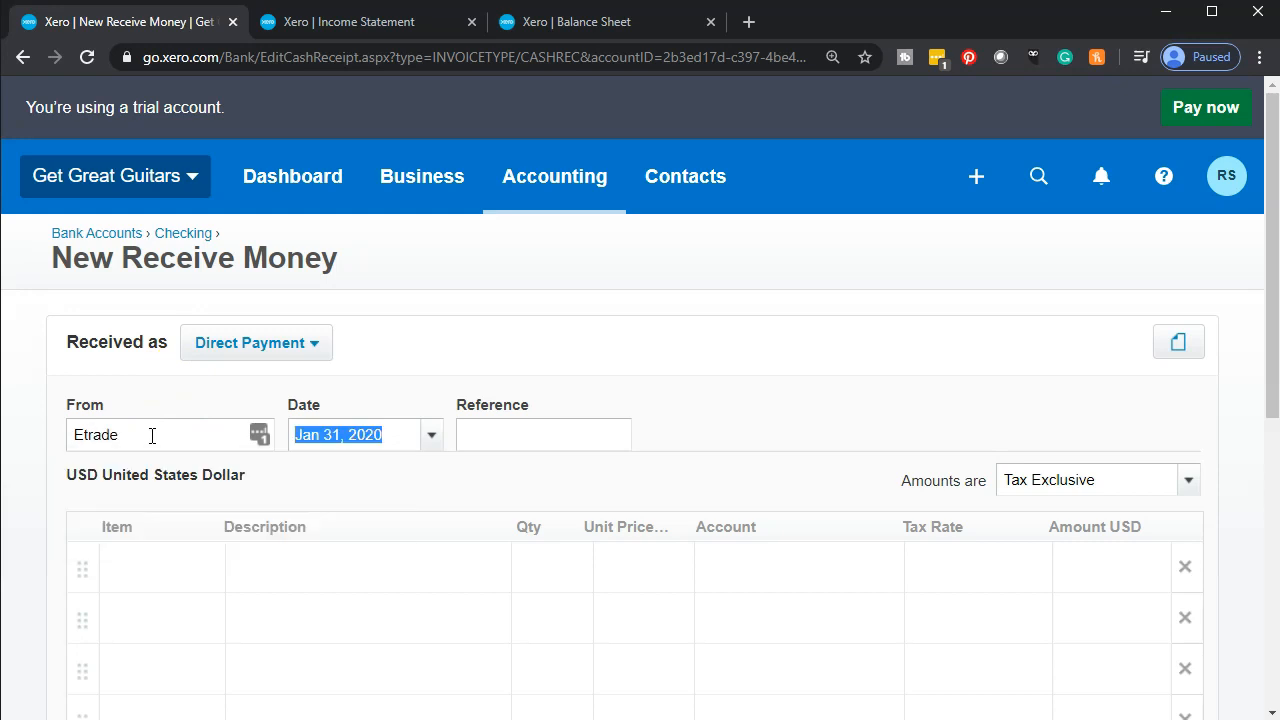
pyautogui.click(431, 434)
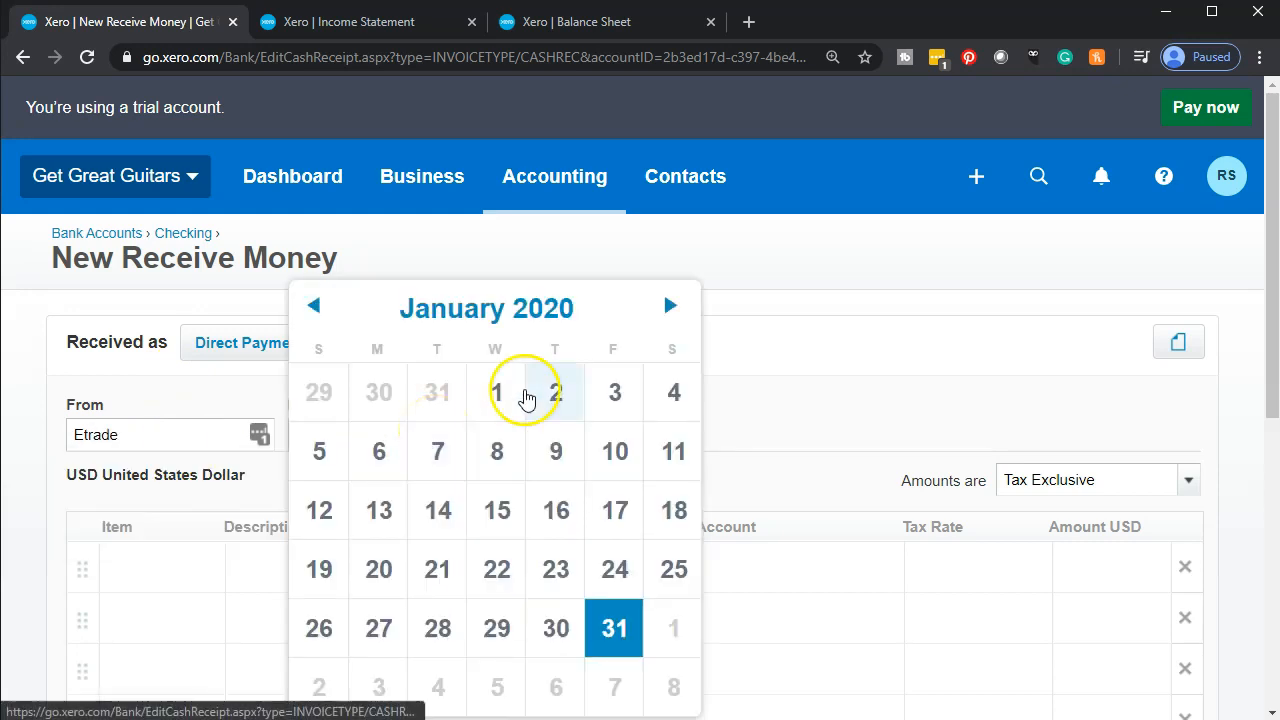
pyautogui.click(668, 307)
pyautogui.click(670, 394)
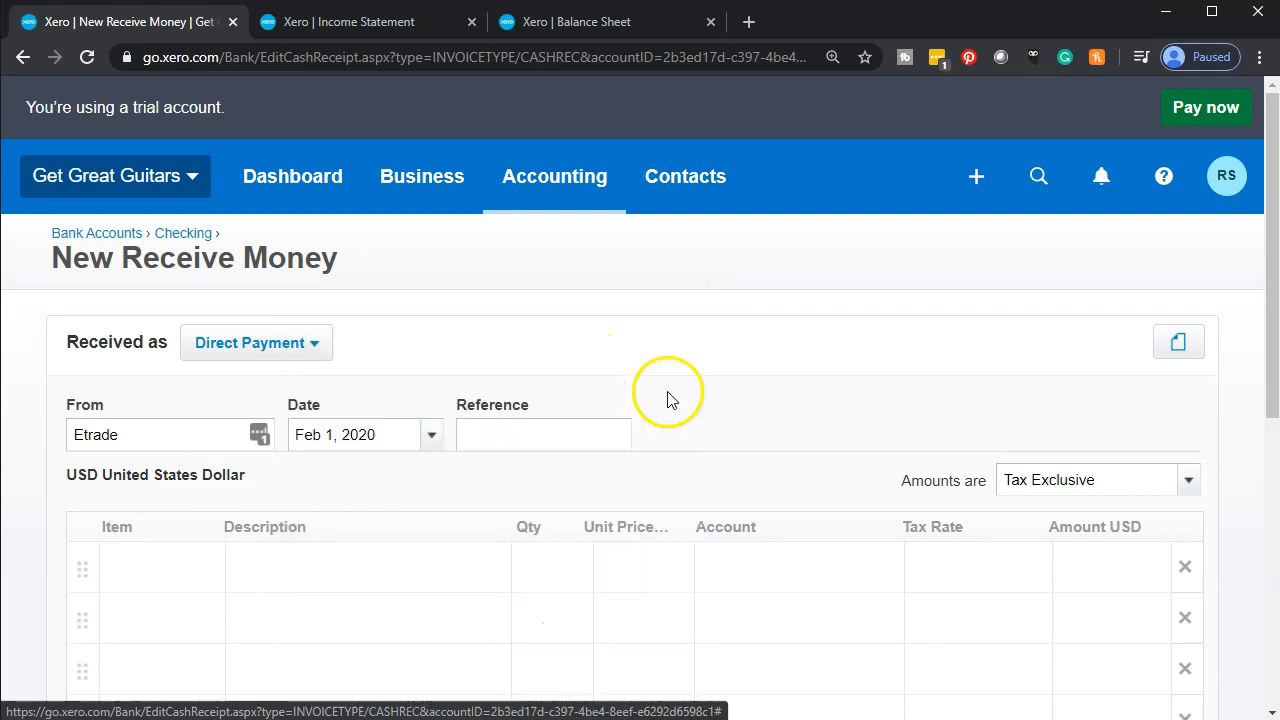
# Describe the first line item as "Sales of investments" with a quantity of 1.00
pyautogui.click(333, 571)
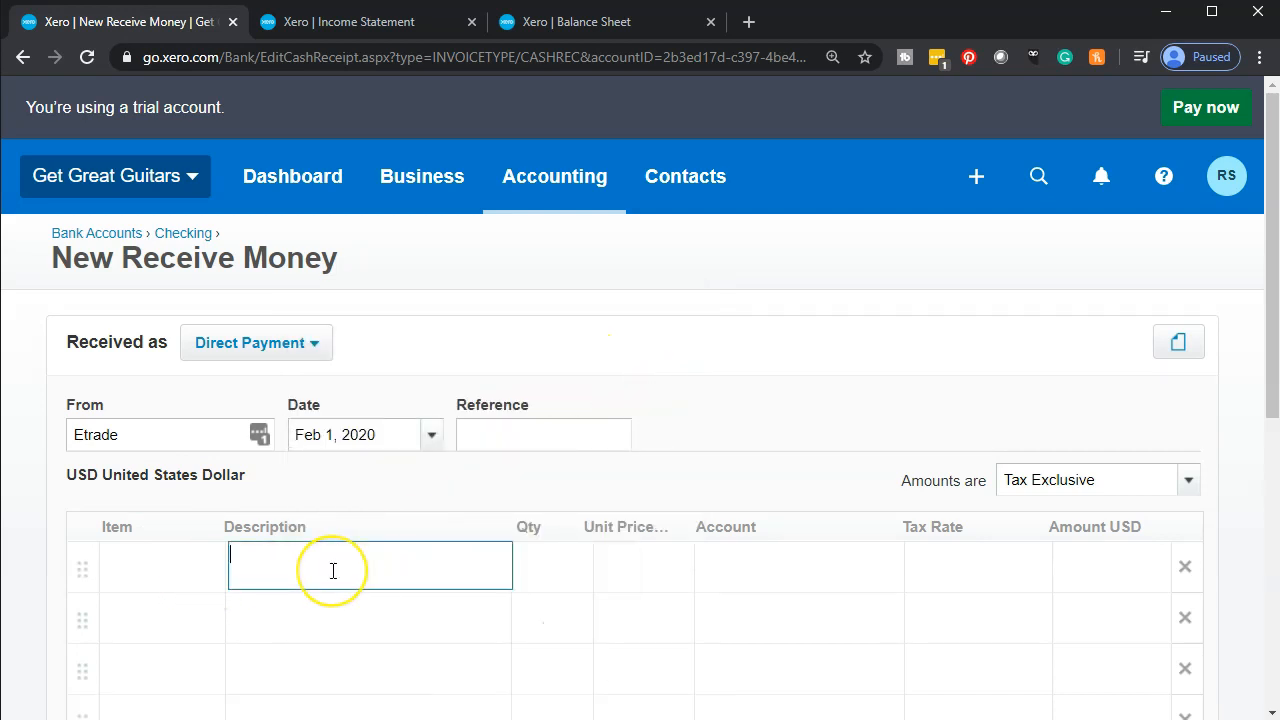
pyautogui.write('Sal')
pyautogui.write('investme')
pyautogui.press('BackSpace')
pyautogui.press('BackSpace')
pyautogui.write('ments')
pyautogui.press('Tab')
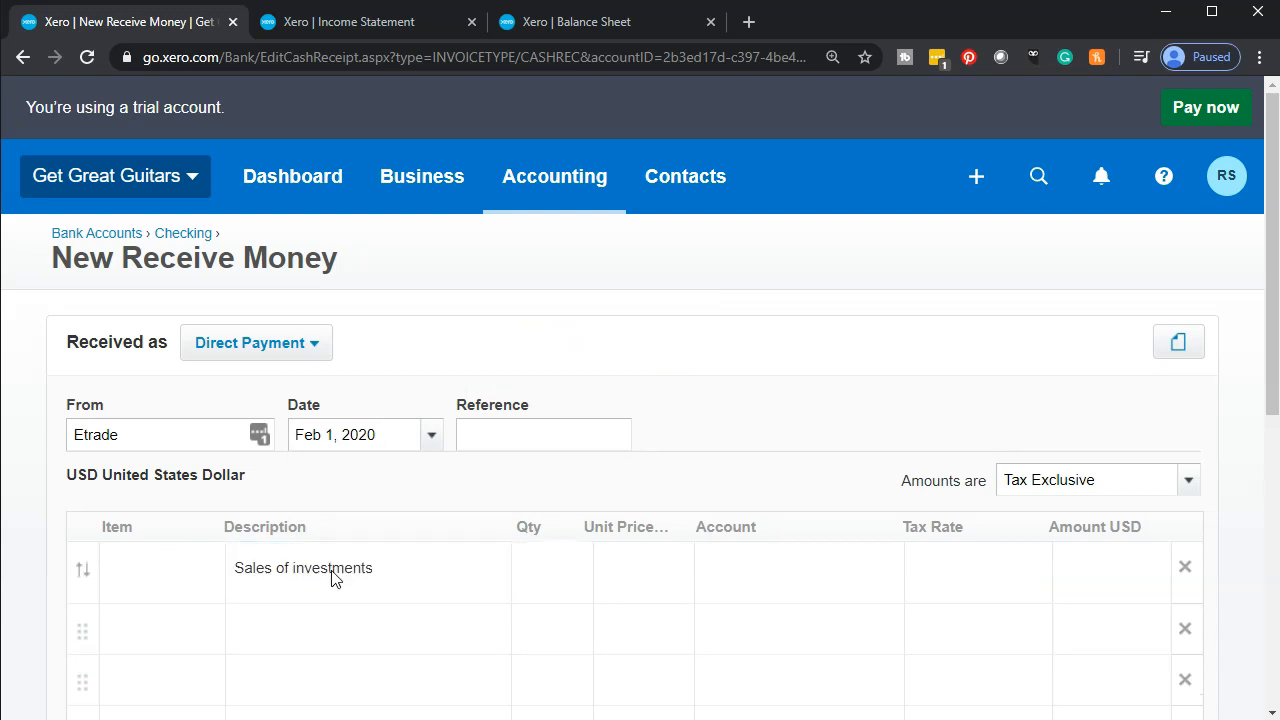
pyautogui.press('Tab')
# Check the E-Trade investments balance on the Balance Sheet and enter 12,000 as the first line's unit price
pyautogui.scroll(-1, 333, 578)
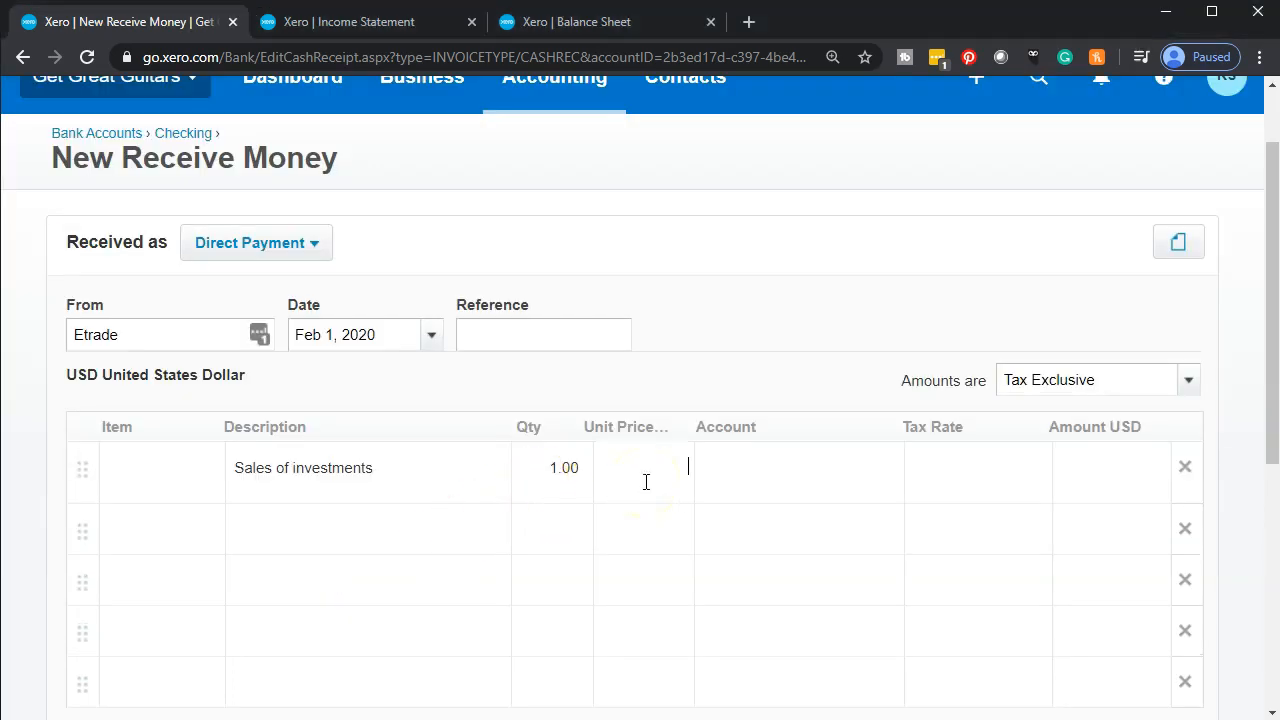
pyautogui.click(556, 23)
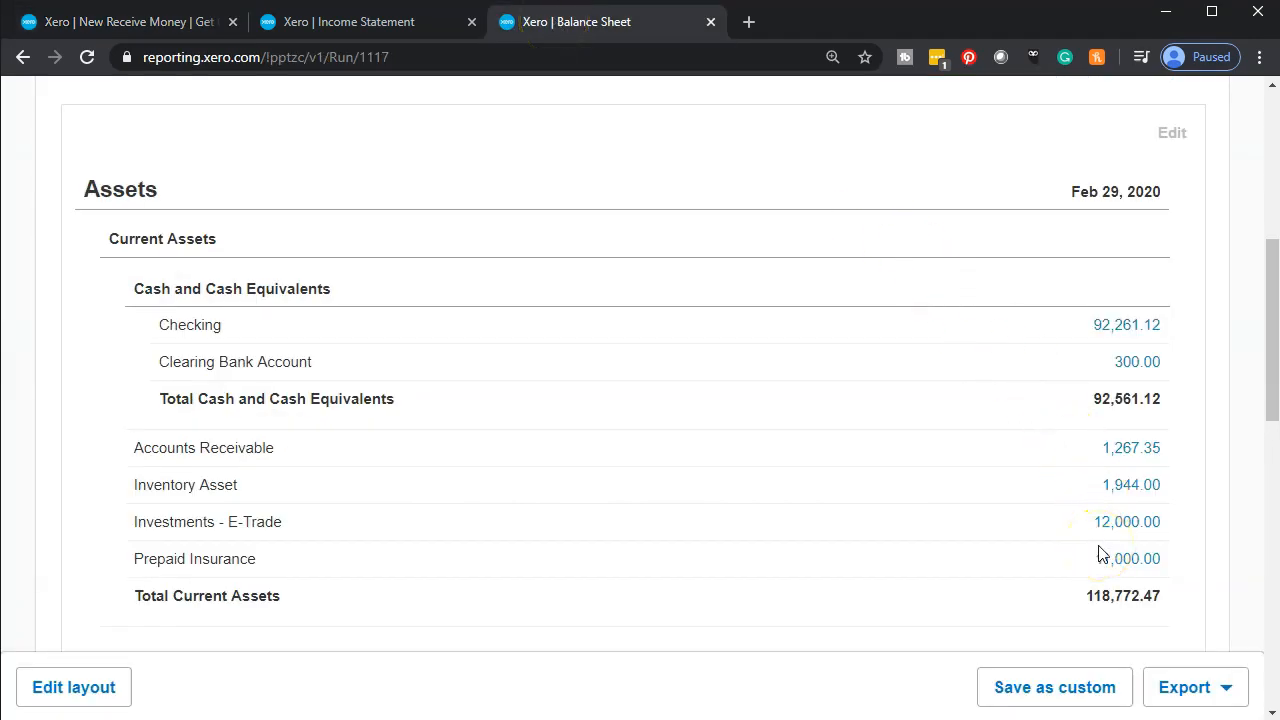
pyautogui.click(163, 24)
pyautogui.write('12,000')
pyautogui.press('Tab')
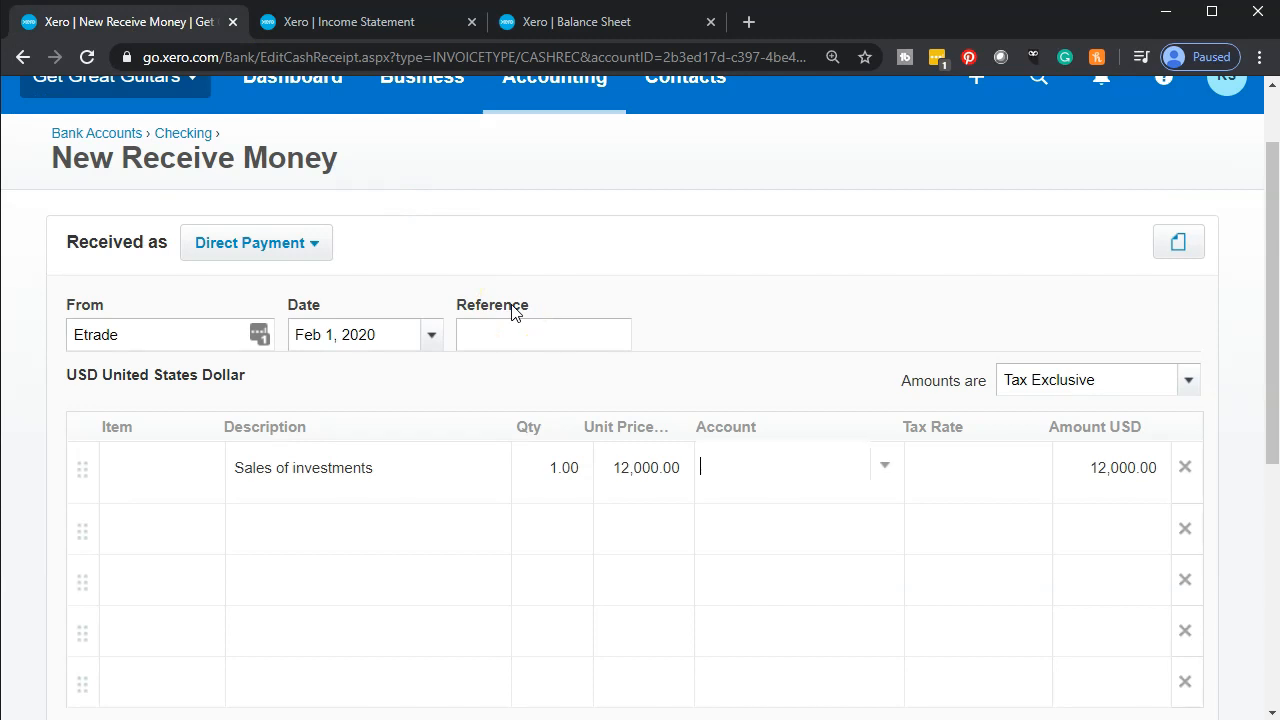
# Assign the first line item to the account 1270 - Investments - E-Trade, with the Tax Exempt (0%) rate
pyautogui.write('in')
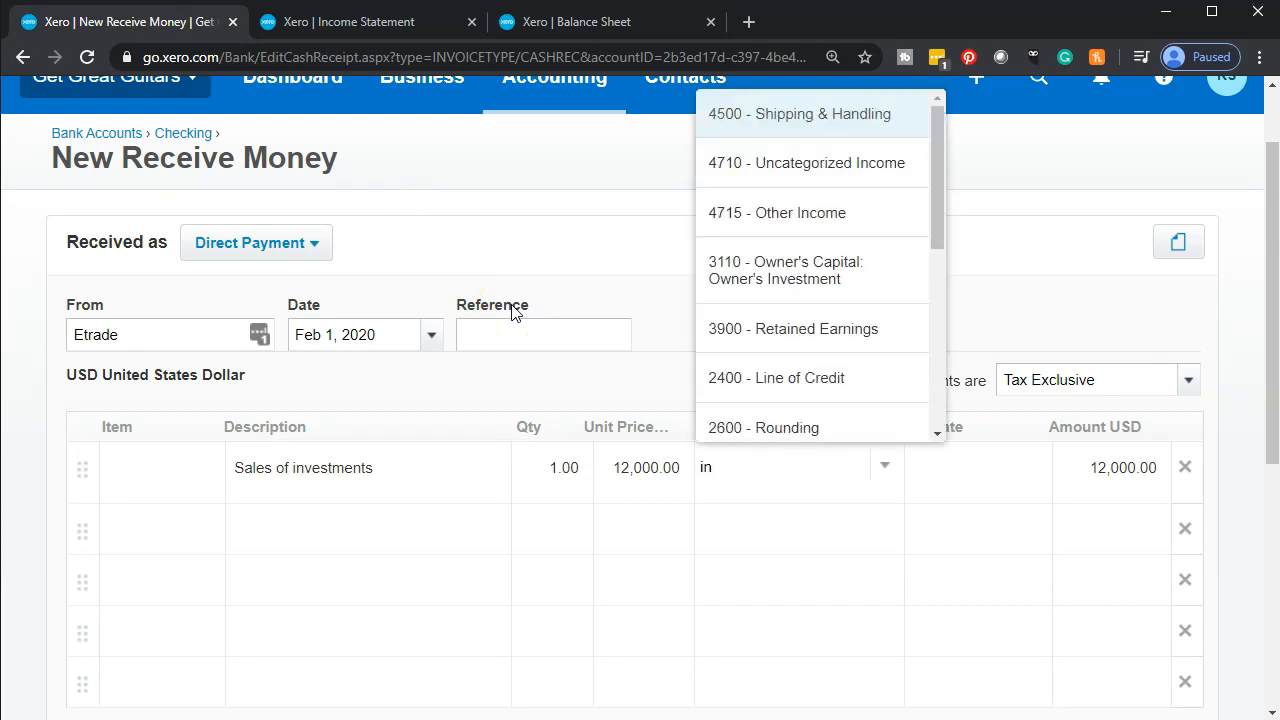
pyautogui.write('vest')
pyautogui.press('Down')
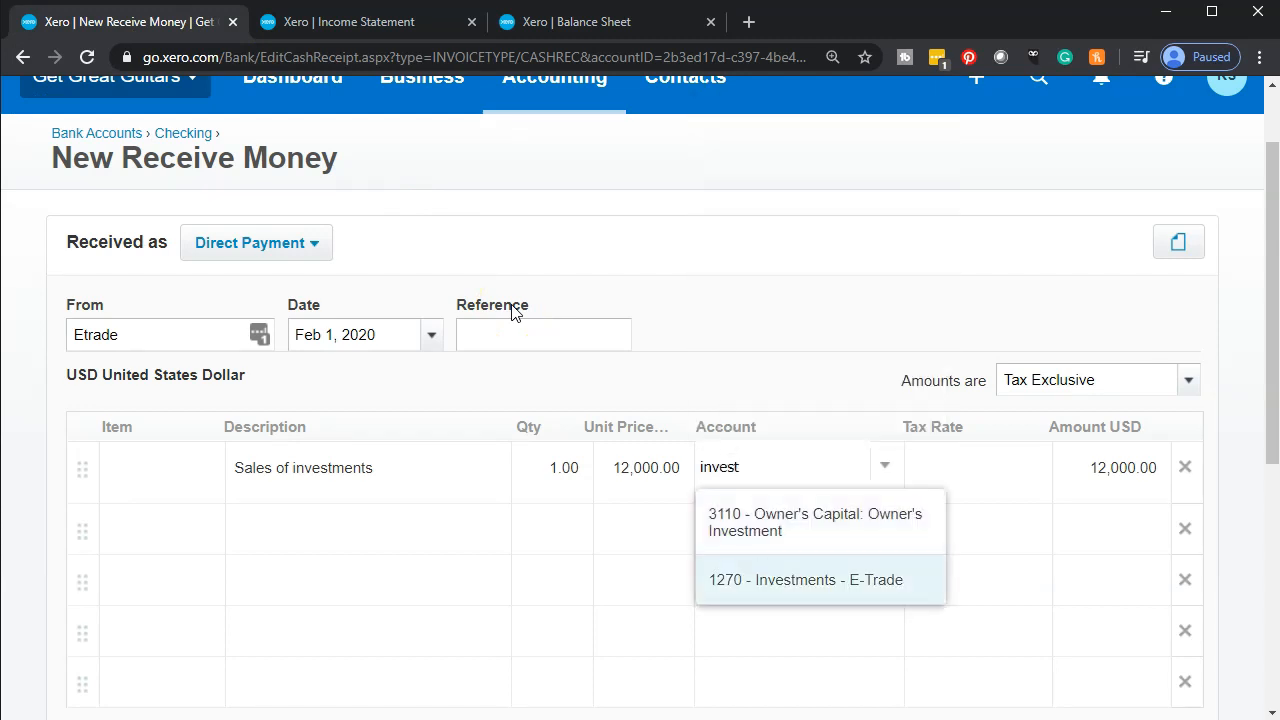
pyautogui.press('Tab')
pyautogui.press('Tab')
pyautogui.press('Tab')
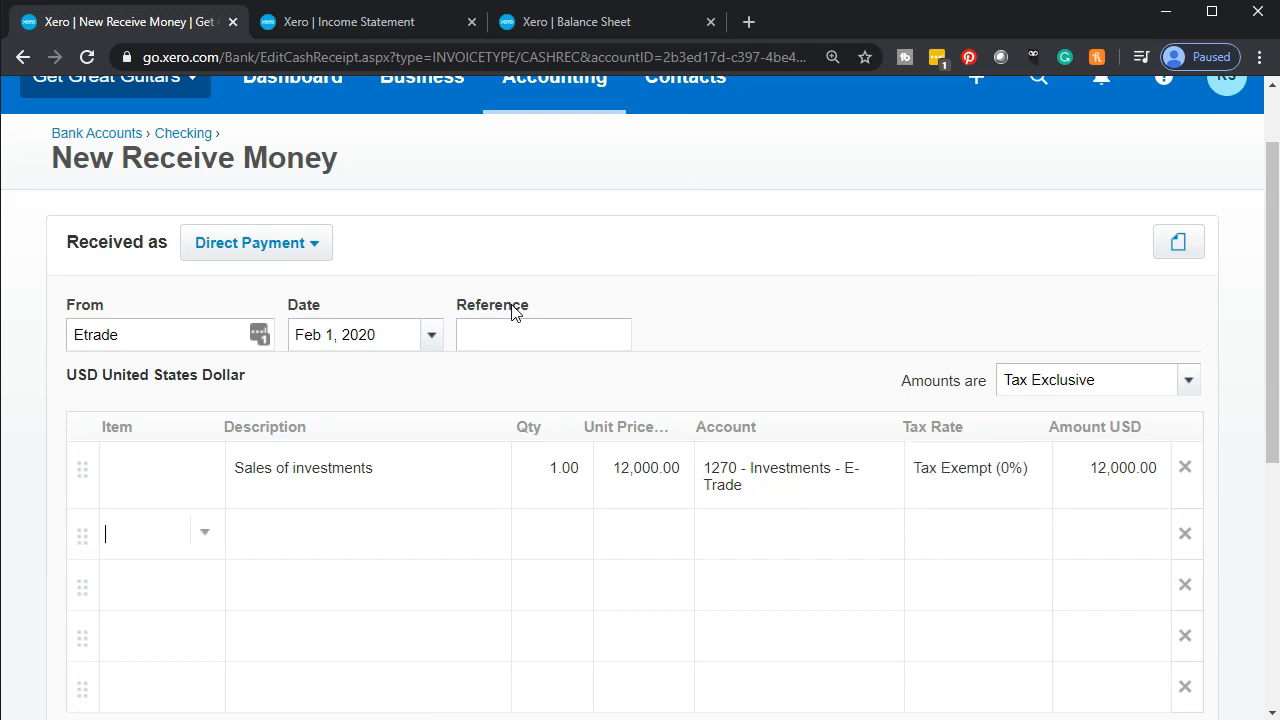
# Copy the description "Sales of investments" from the first line into the second line, with a quantity of 1.00
pyautogui.press('Tab')
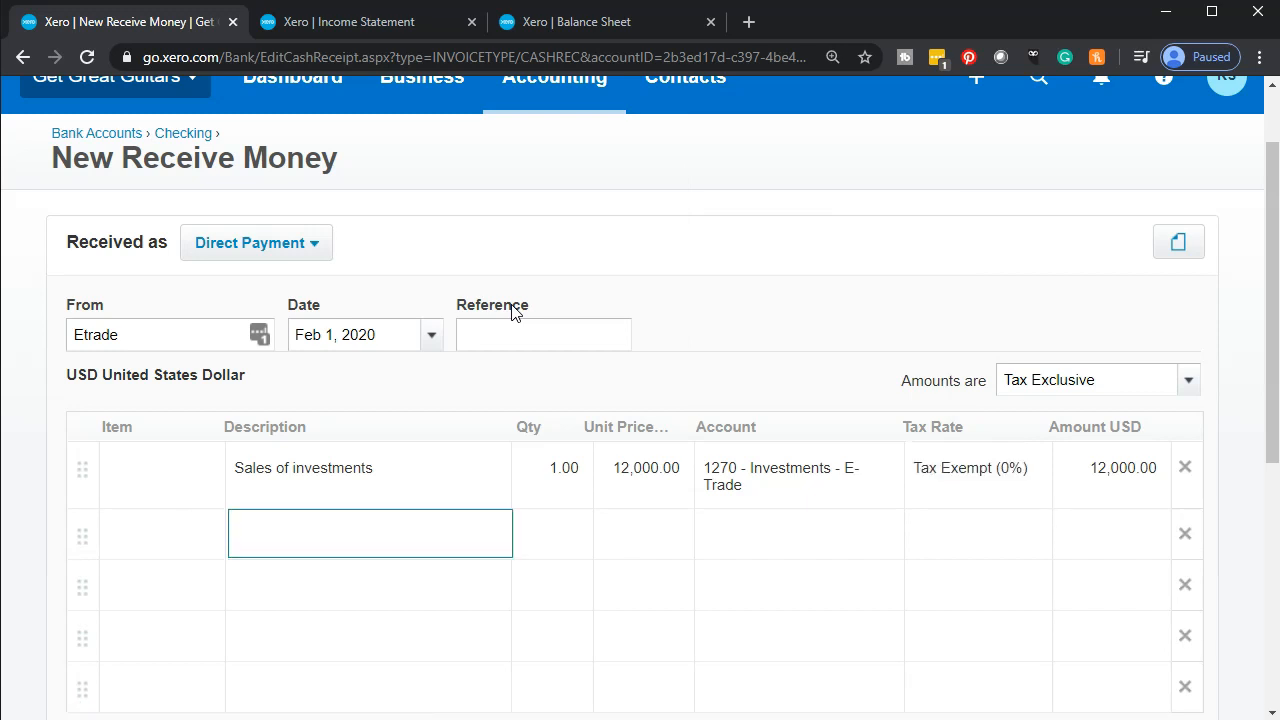
pyautogui.click(398, 474)
pyautogui.click(276, 482)
pyautogui.moveTo(366, 463); pyautogui.dragTo(206, 434)
pyautogui.hotkey('ctrl', 'c')
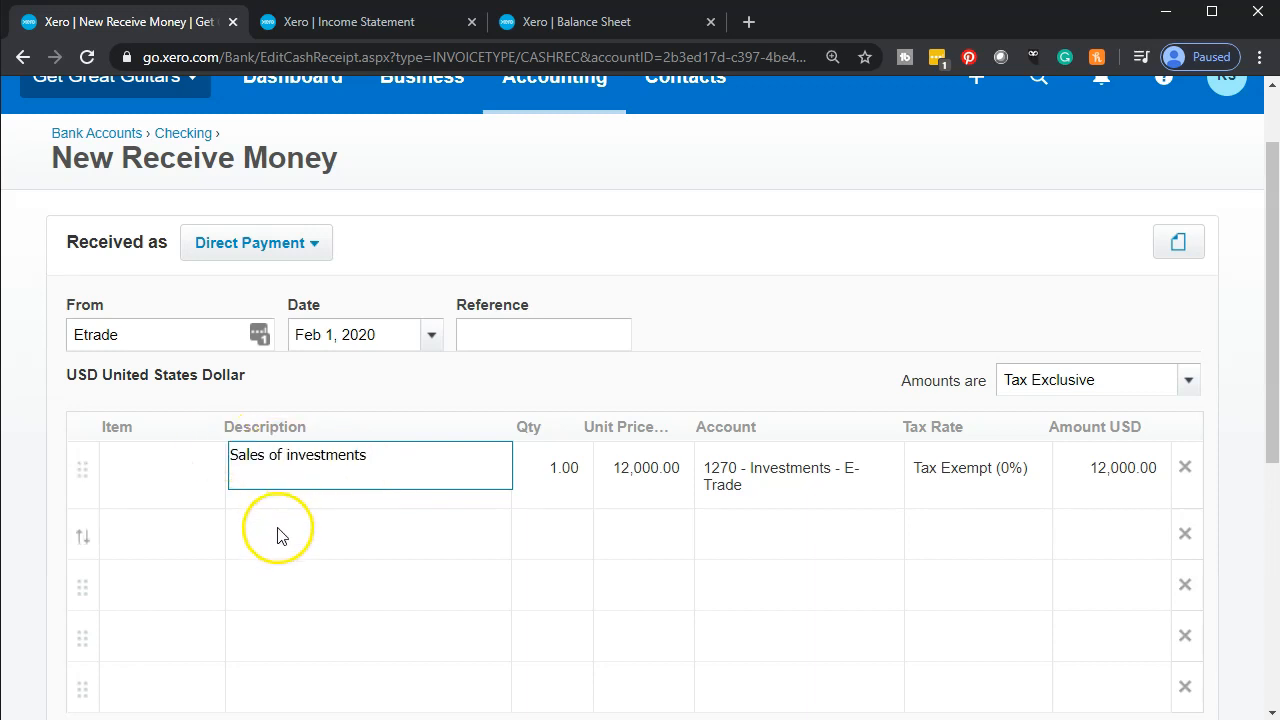
pyautogui.click(276, 528)
pyautogui.hotkey('ctrl', 'v')
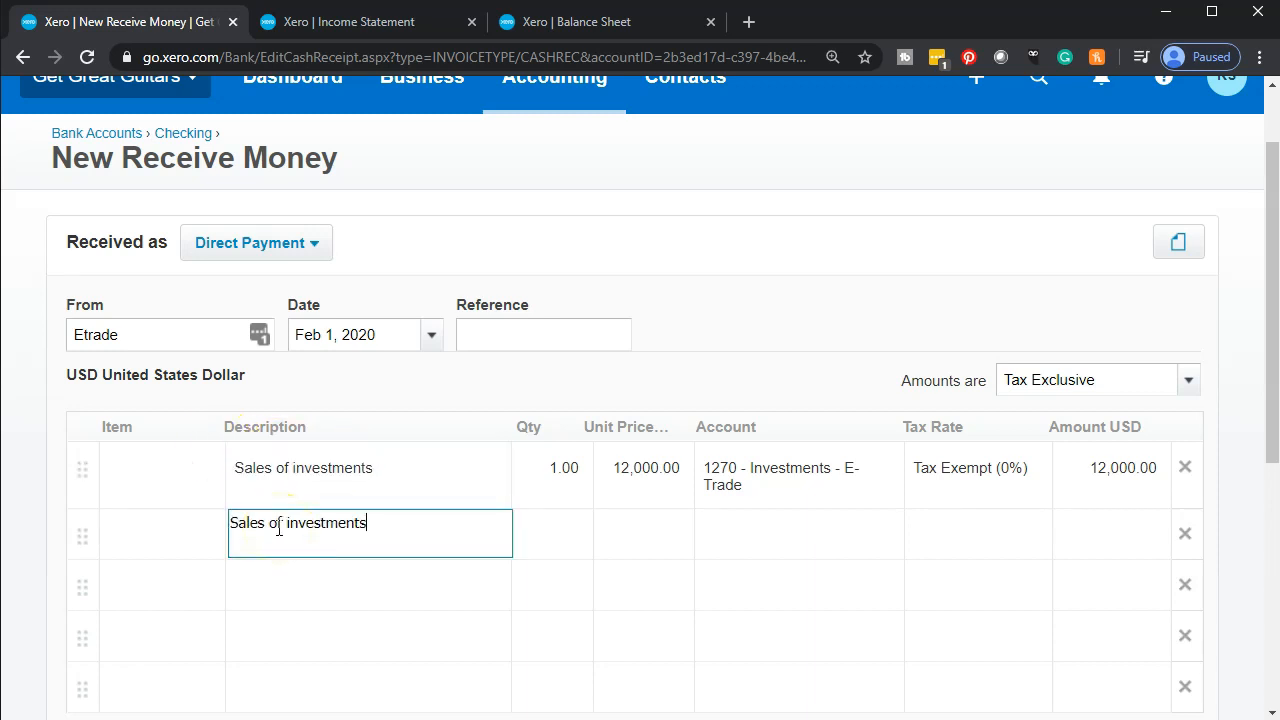
pyautogui.press('Tab')
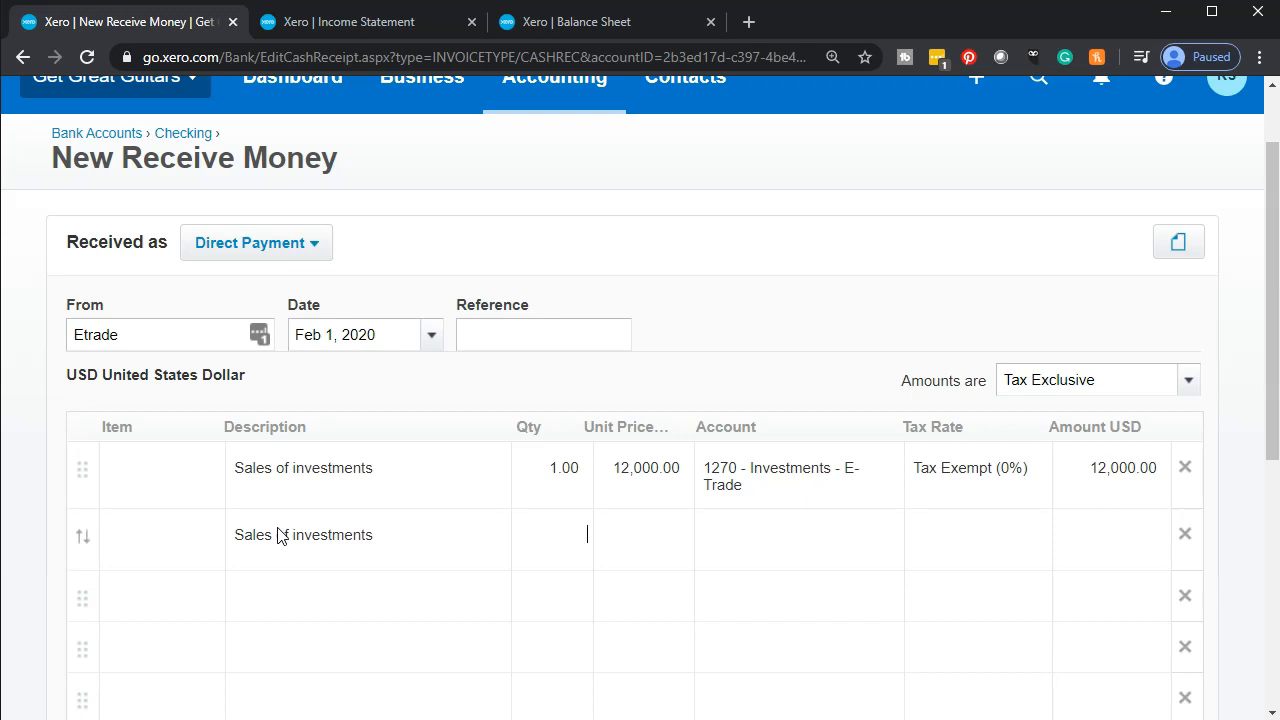
pyautogui.press('Tab')
pyautogui.scroll(-2, 278, 535)
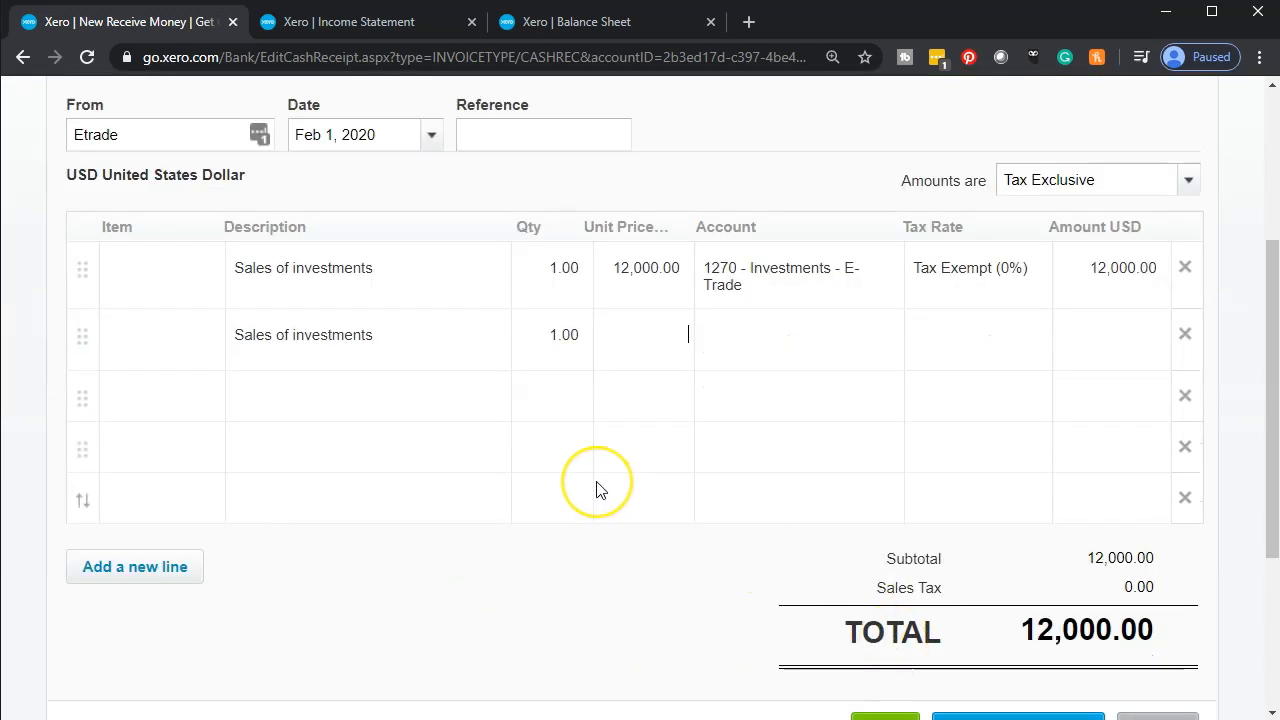
# Enter 5,000 as the unit price of the second "Sales of investments" line
pyautogui.click(263, 628)
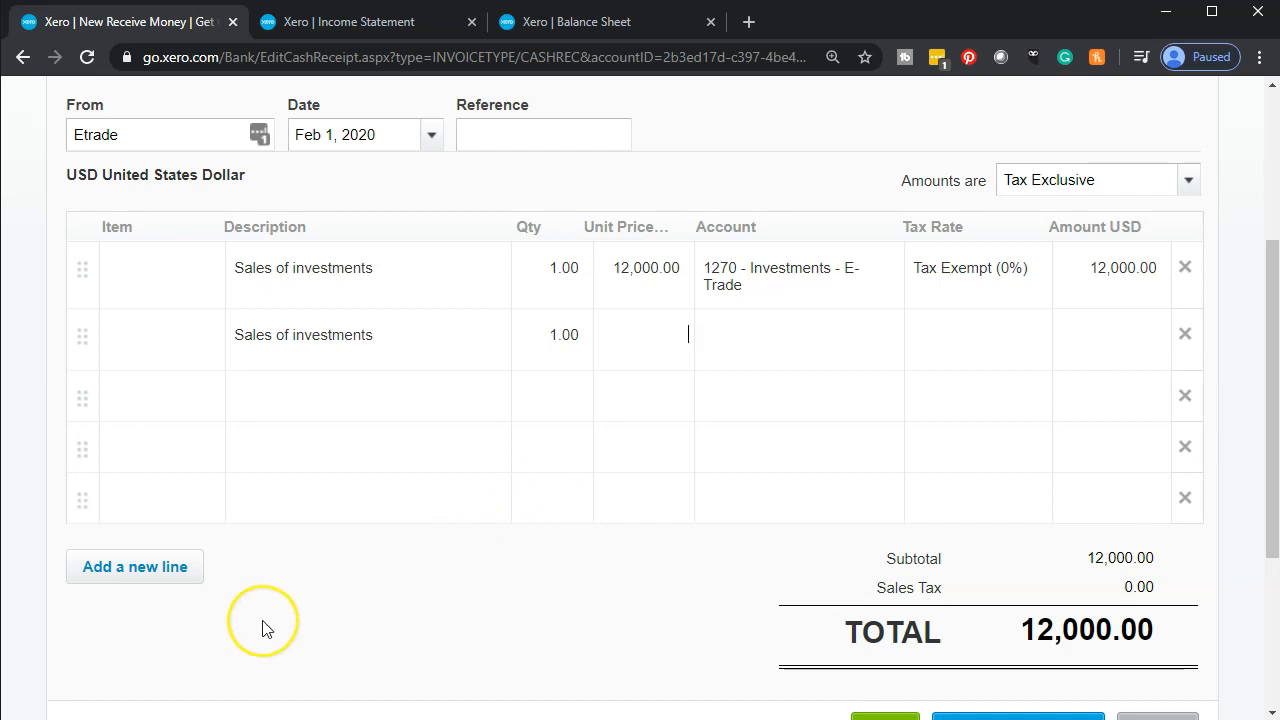
pyautogui.write('5000')
pyautogui.press('Tab')
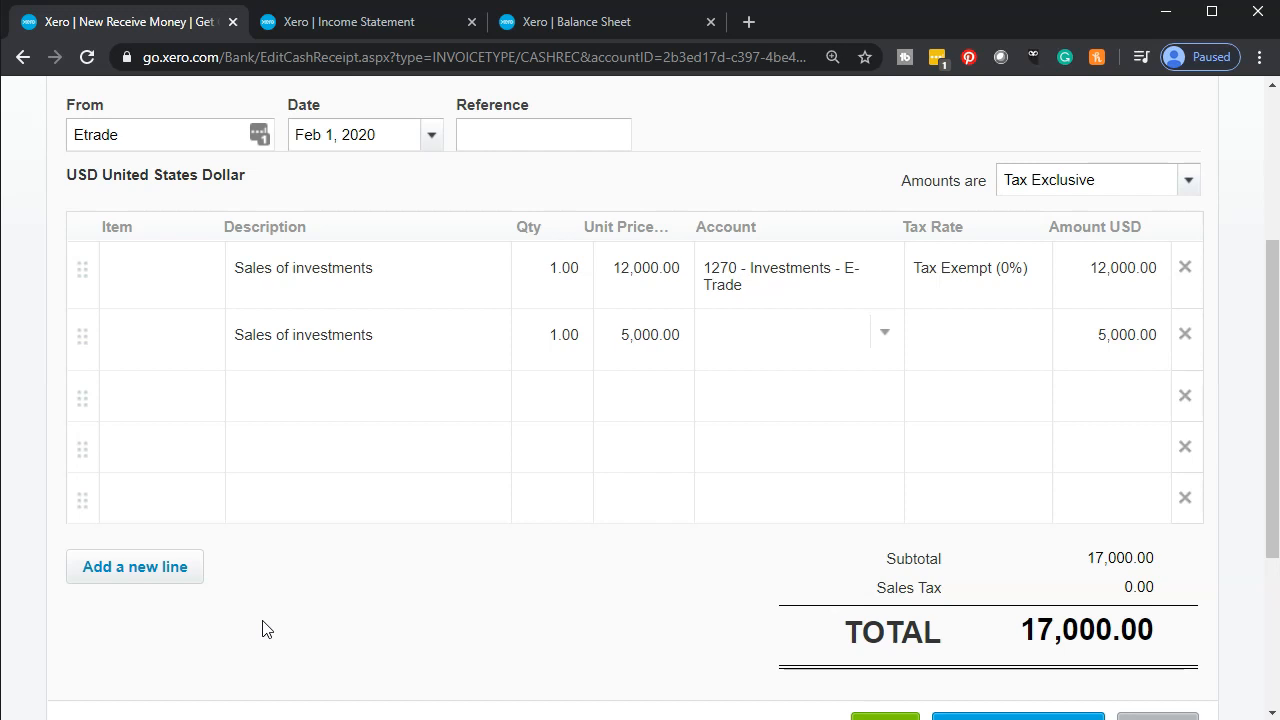
# Look through the second line's account choices for an existing account suited to a gain on investments
pyautogui.click(885, 333)
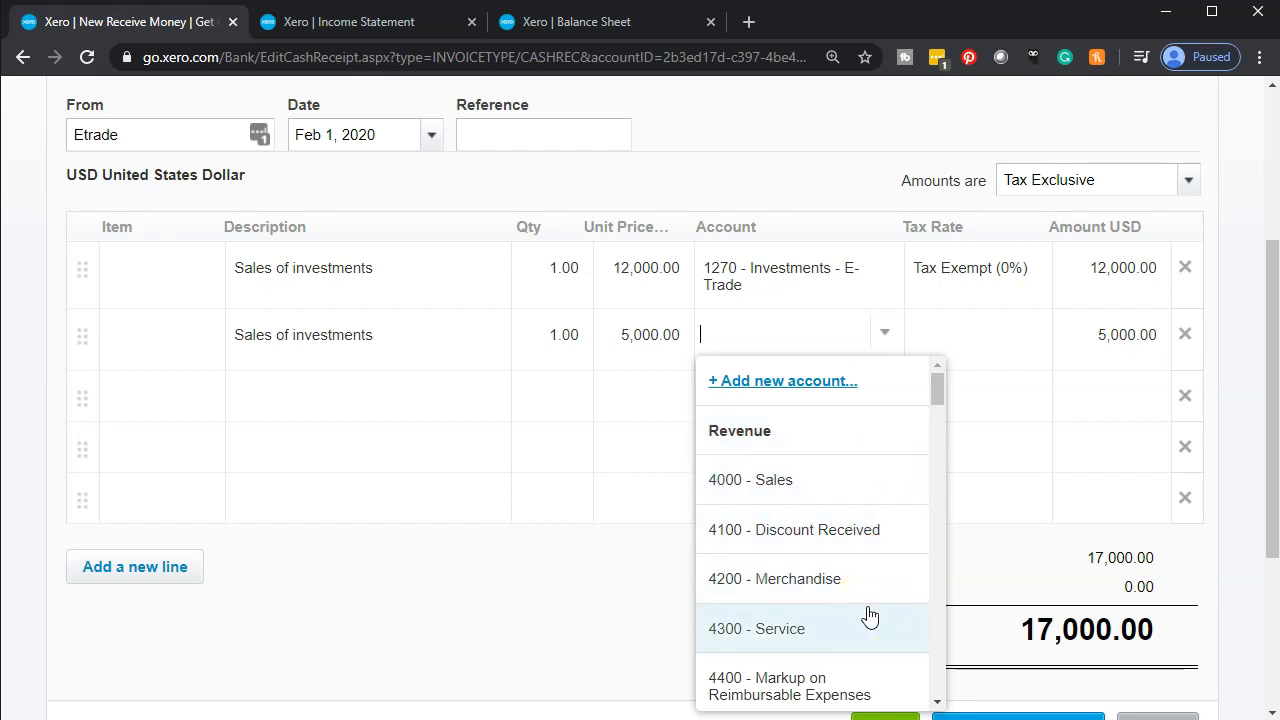
pyautogui.scroll(-8, 869, 616)
pyautogui.scroll(-10, 869, 616)
pyautogui.scroll(-12, 869, 616)
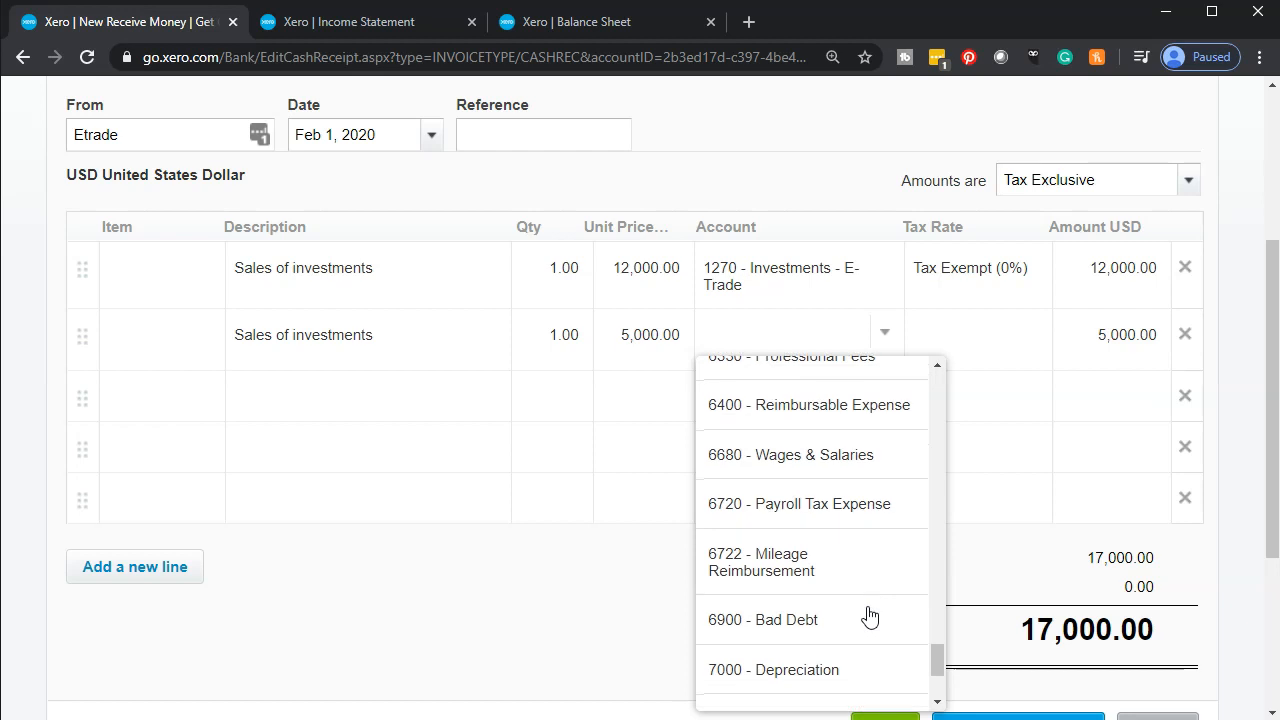
pyautogui.scroll(-2, 869, 616)
pyautogui.moveTo(937, 677); pyautogui.dragTo(943, 373)
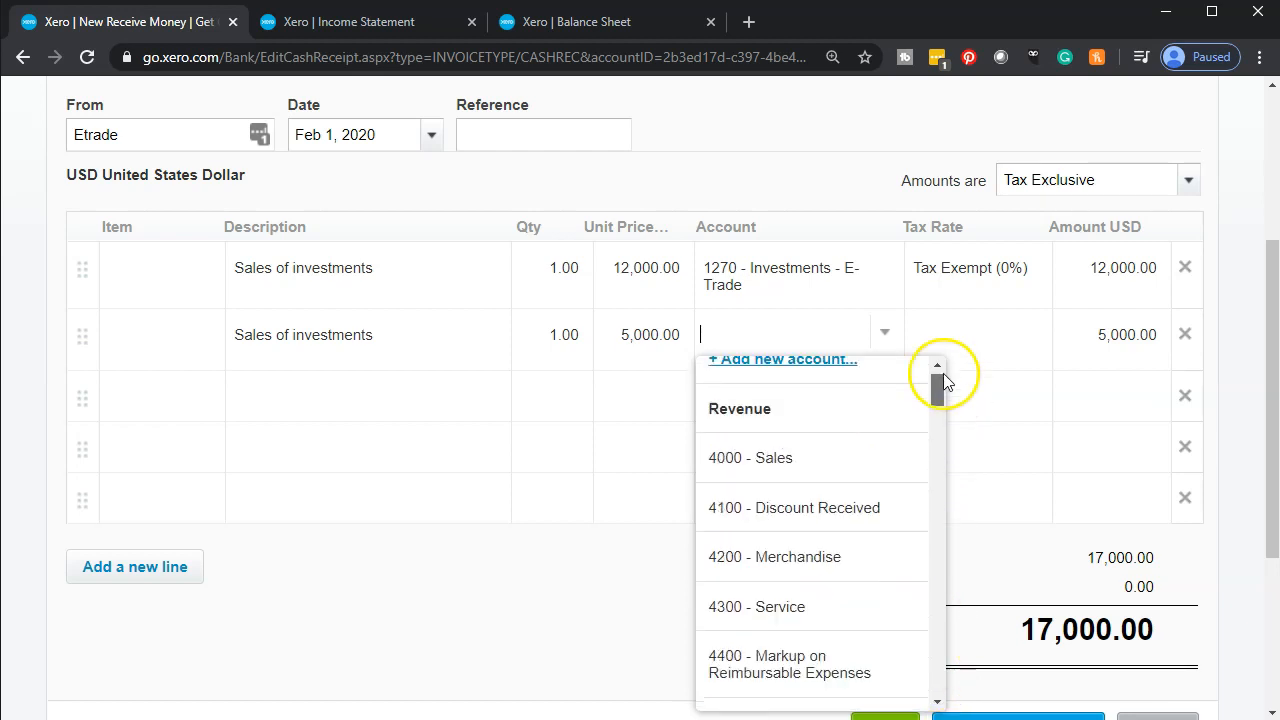
pyautogui.scroll(-3, 877, 537)
pyautogui.scroll(4, 877, 620)
pyautogui.scroll(-4, 877, 620)
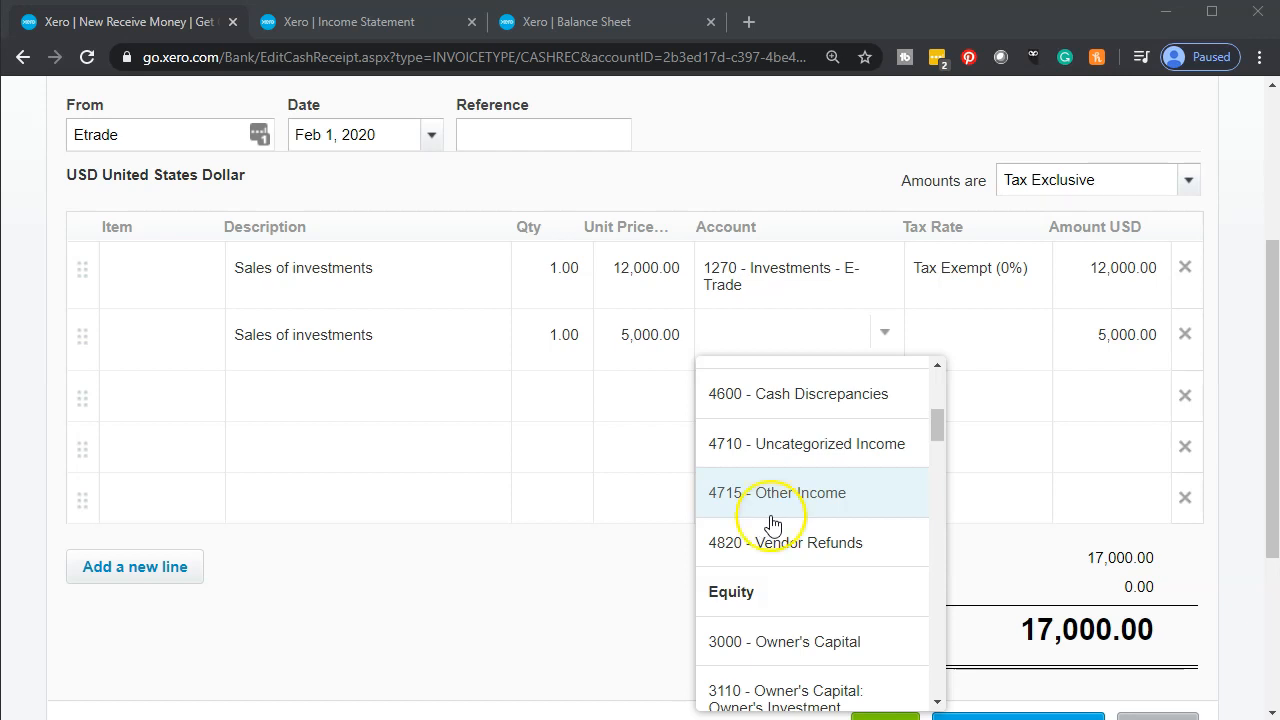
pyautogui.scroll(5, 783, 470)
# Start a new account for the second line and give it the code 4725
pyautogui.click(780, 381)
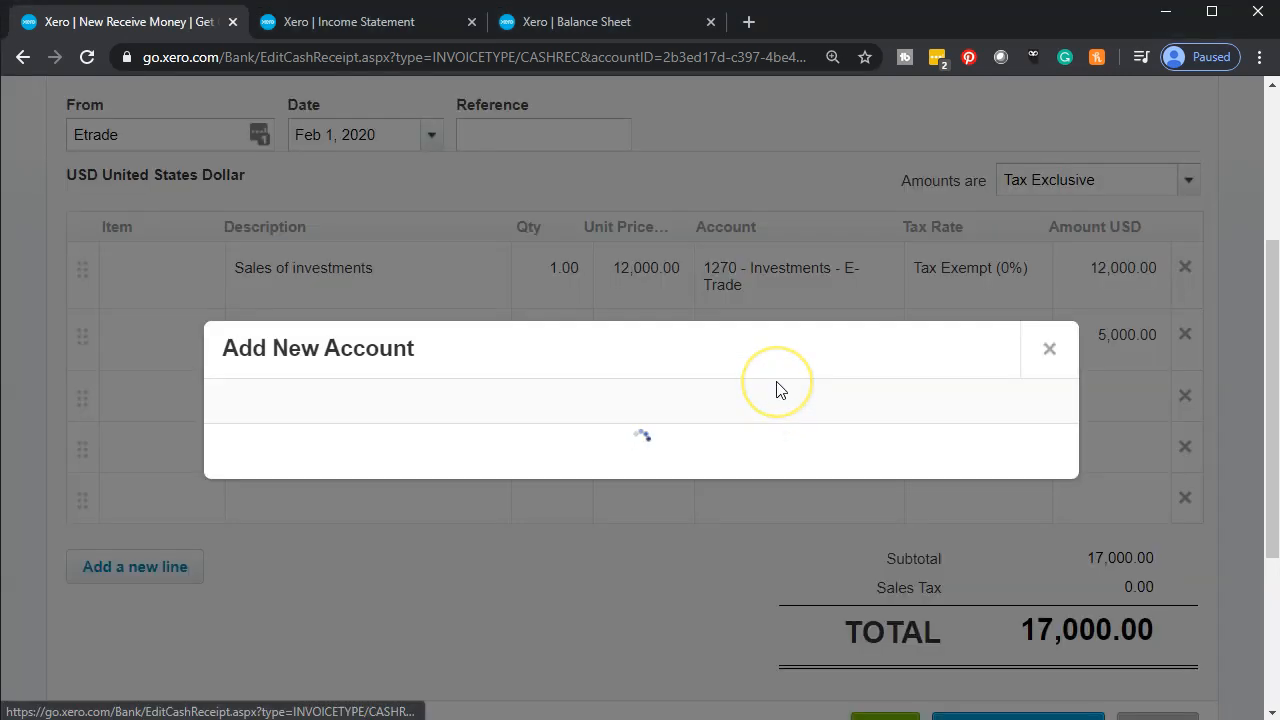
pyautogui.click(290, 193)
pyautogui.write('4720')
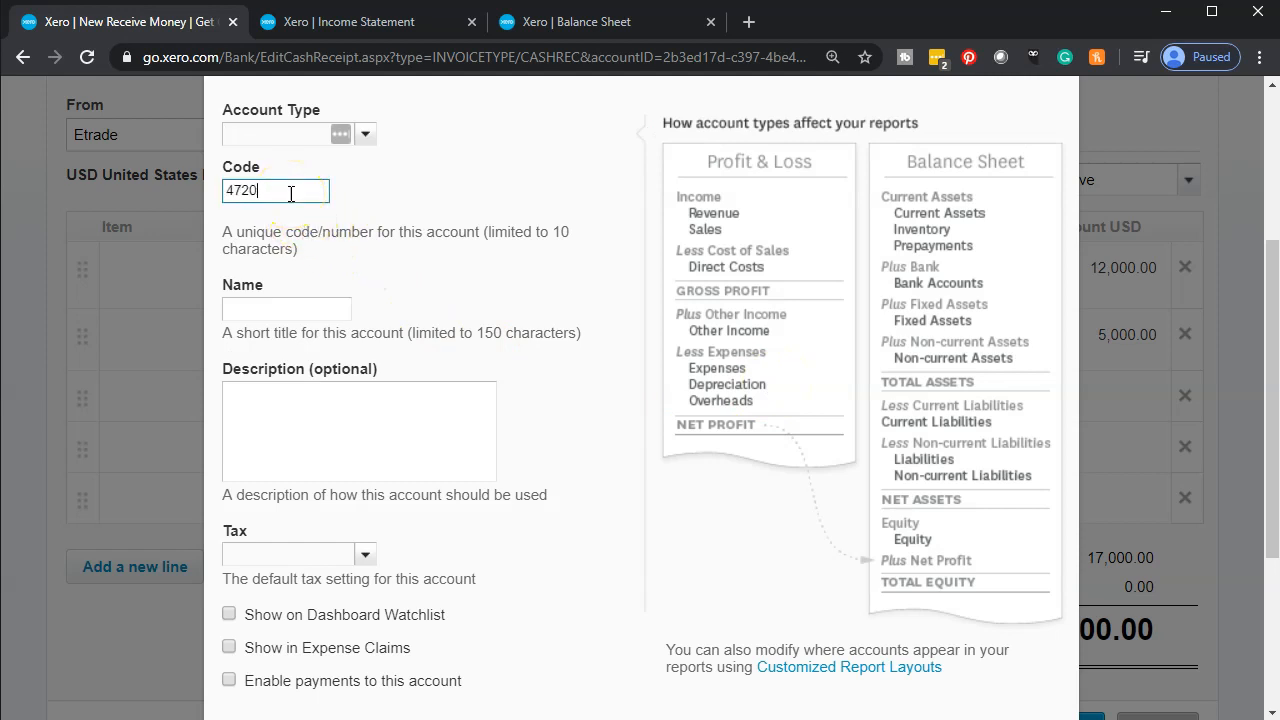
pyautogui.press('Tab')
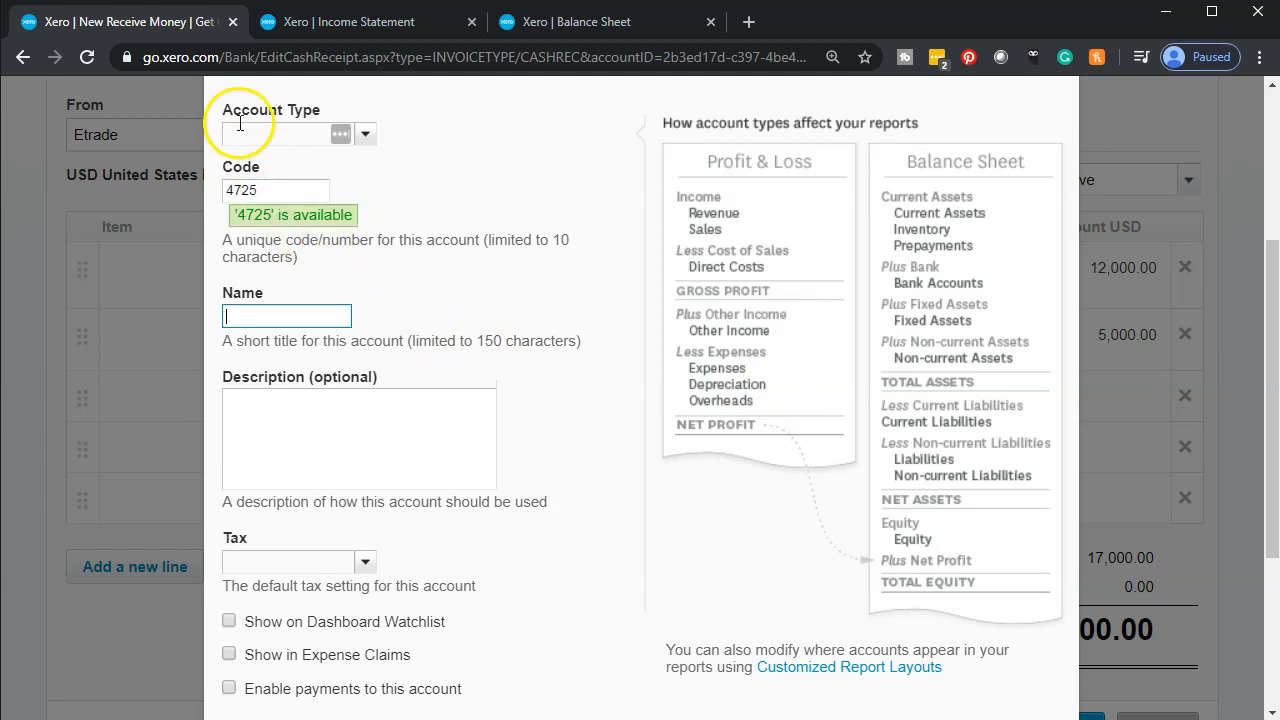
# Set the new account's type to Other Income
pyautogui.click(367, 146)
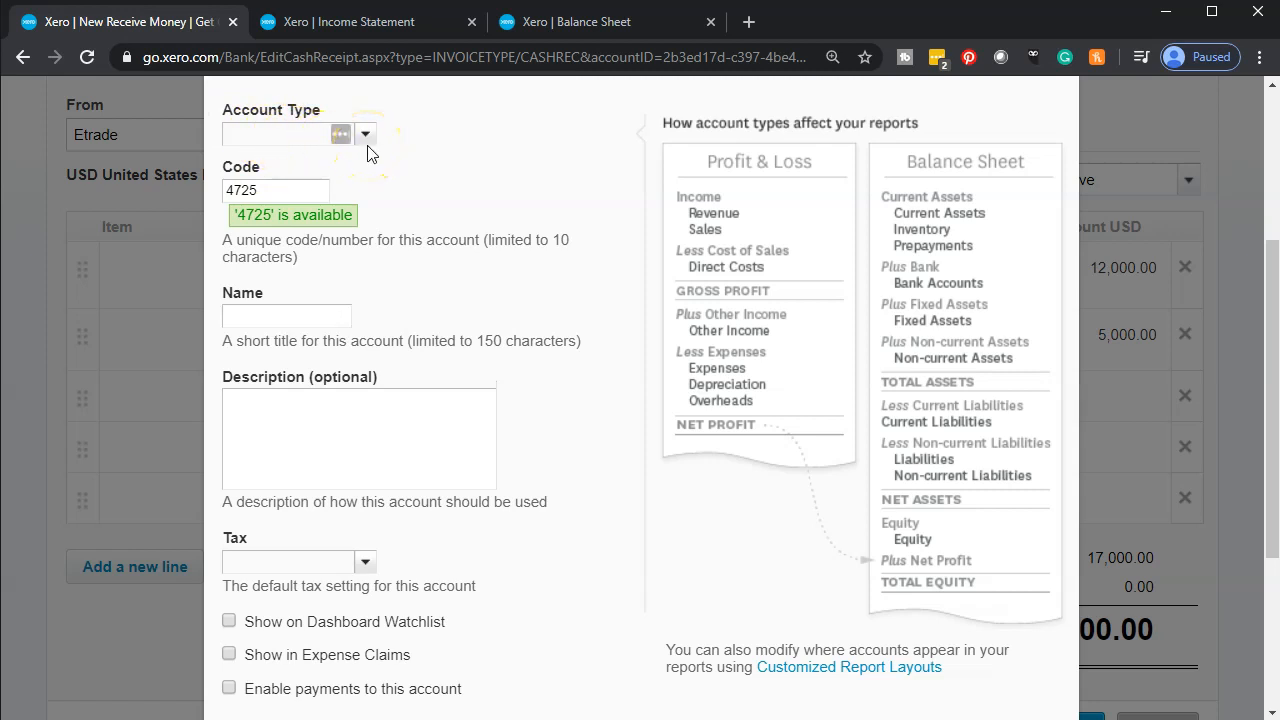
pyautogui.click(357, 296)
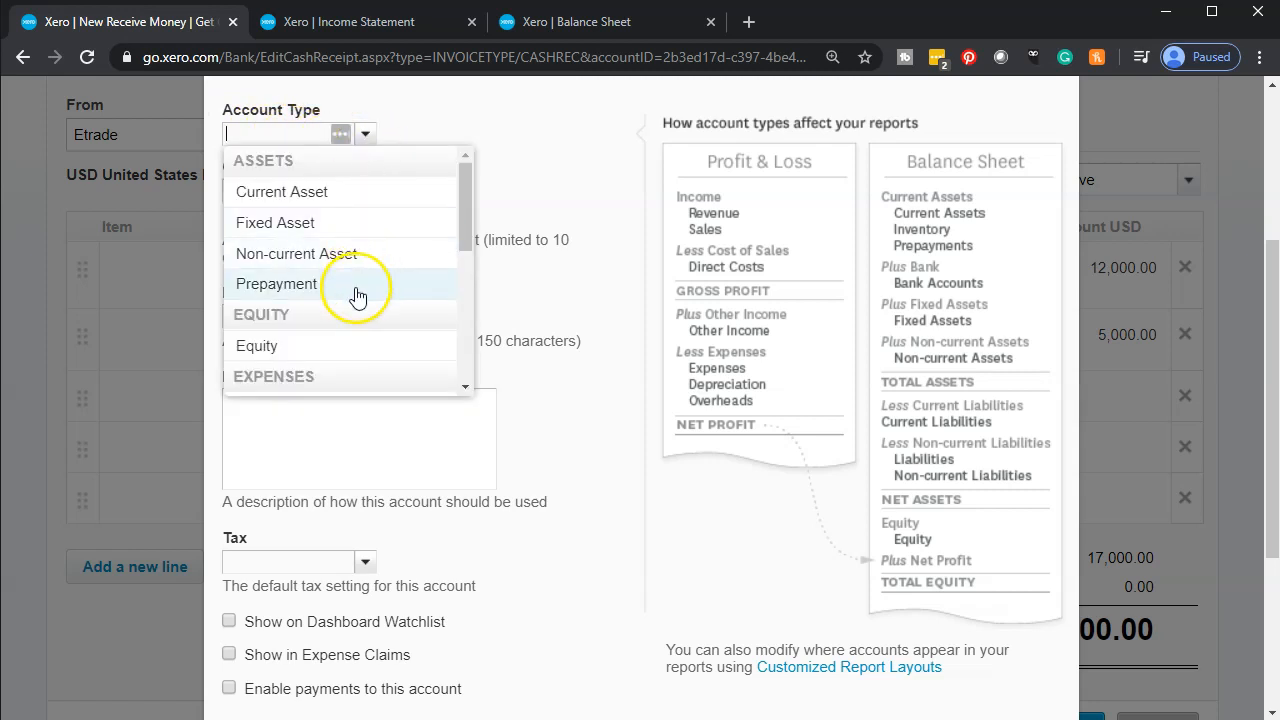
pyautogui.scroll(-5, 357, 296)
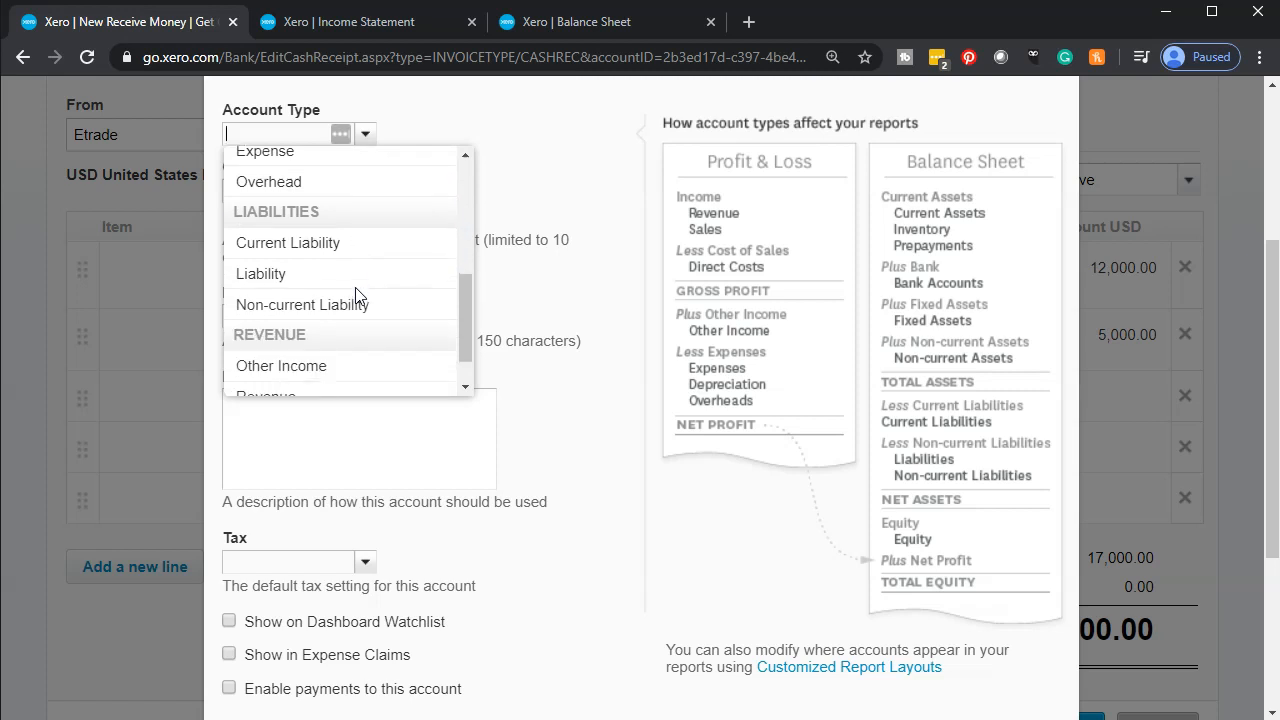
pyautogui.click(343, 343)
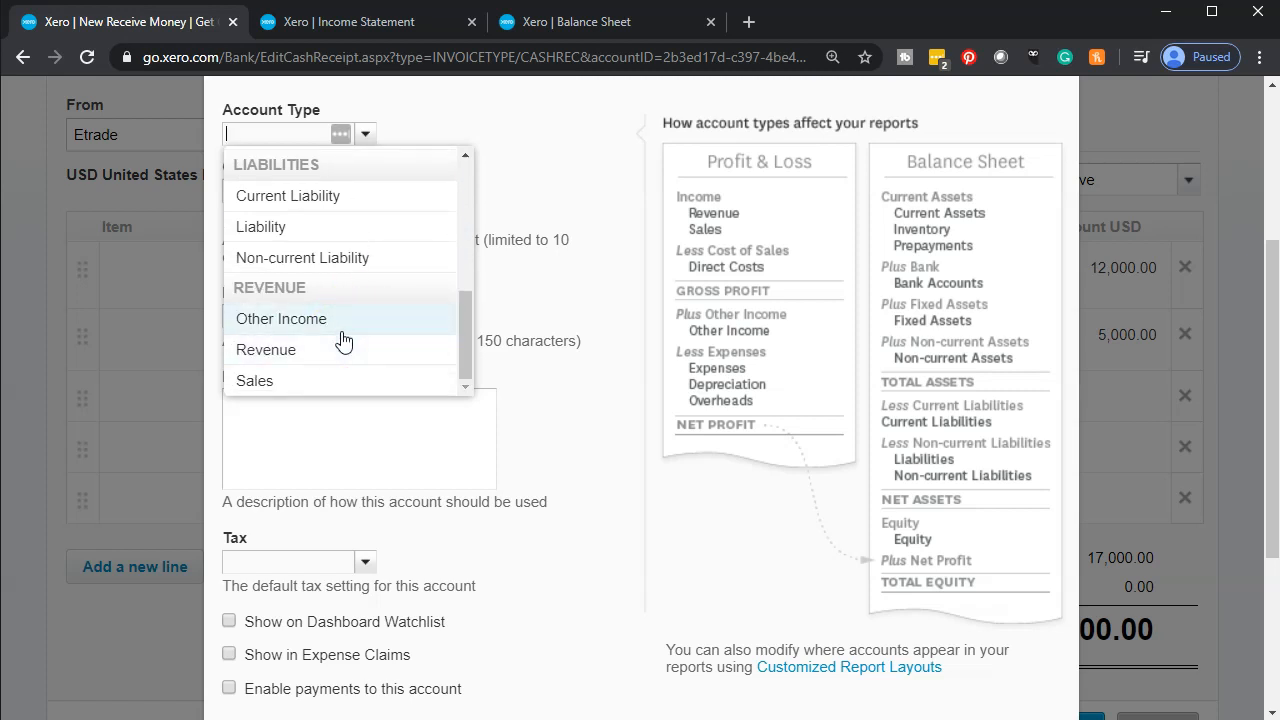
pyautogui.click(341, 334)
pyautogui.click(341, 326)
# Name the new account "Gain on Sale of Investments" and save it to the second line
pyautogui.click(308, 316)
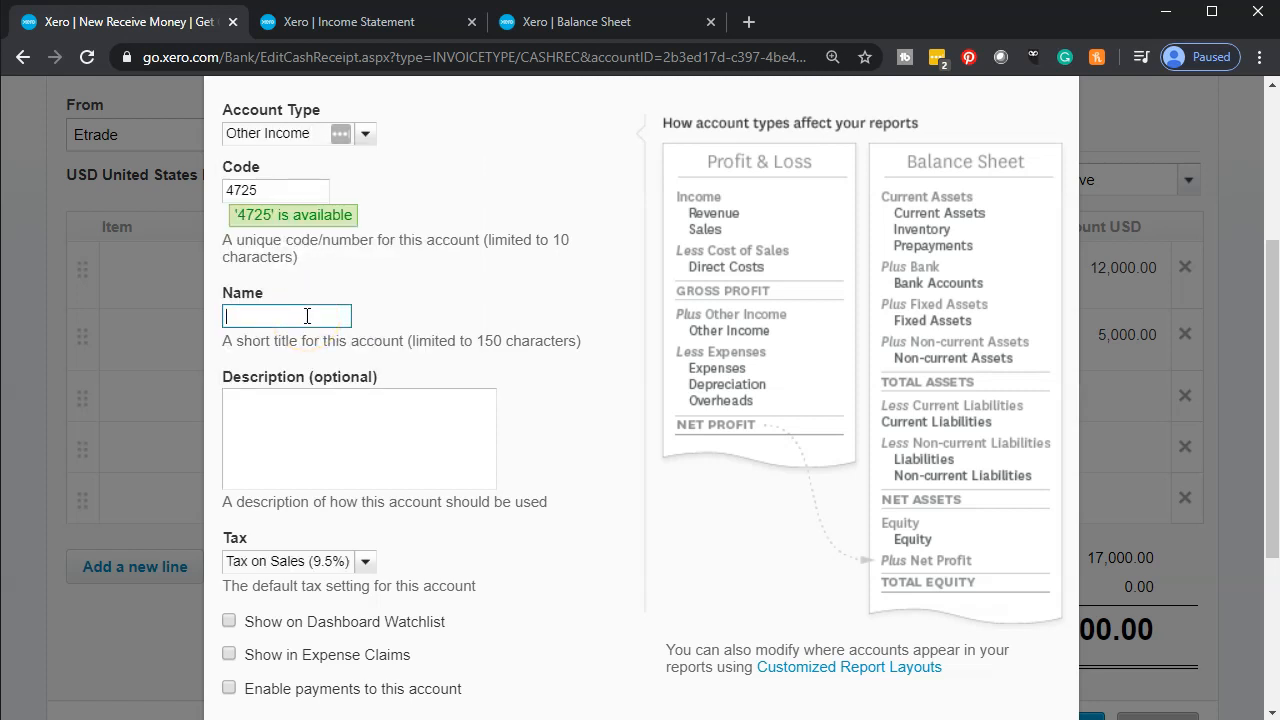
pyautogui.write('Gain on Sale of Inves')
pyautogui.write('tments')
pyautogui.press('Tab')
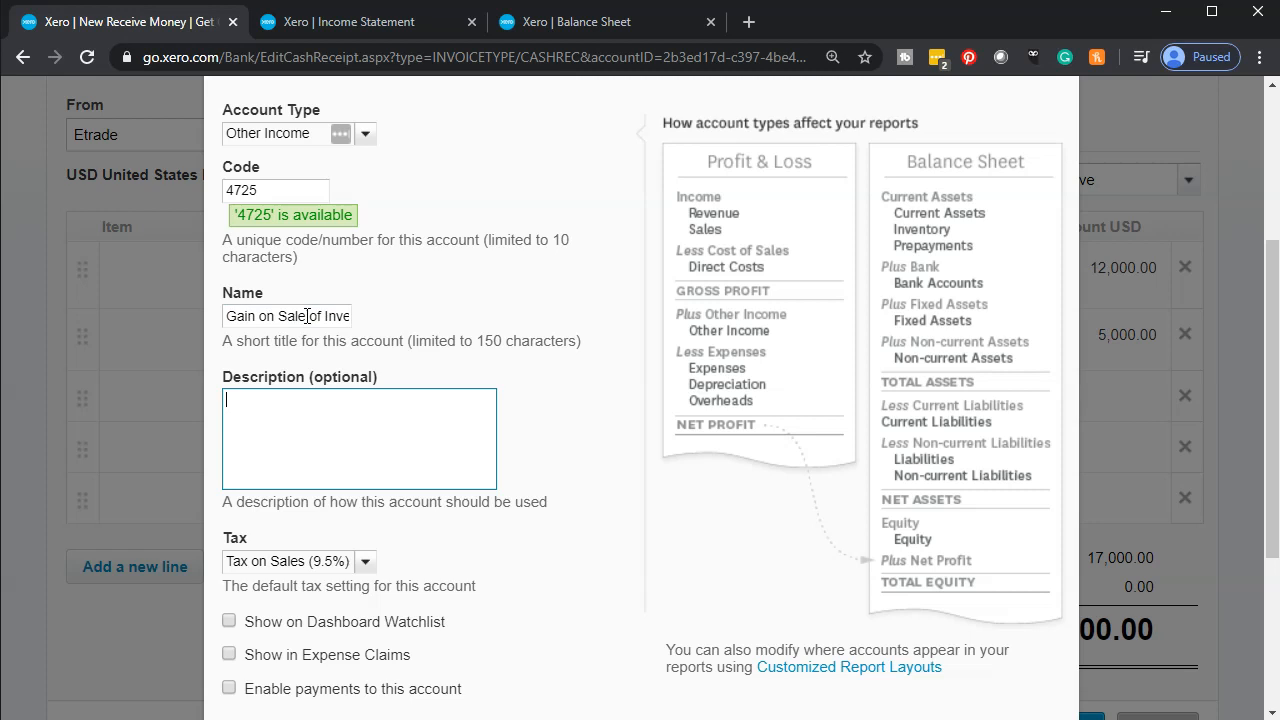
pyautogui.scroll(-2, 752, 647)
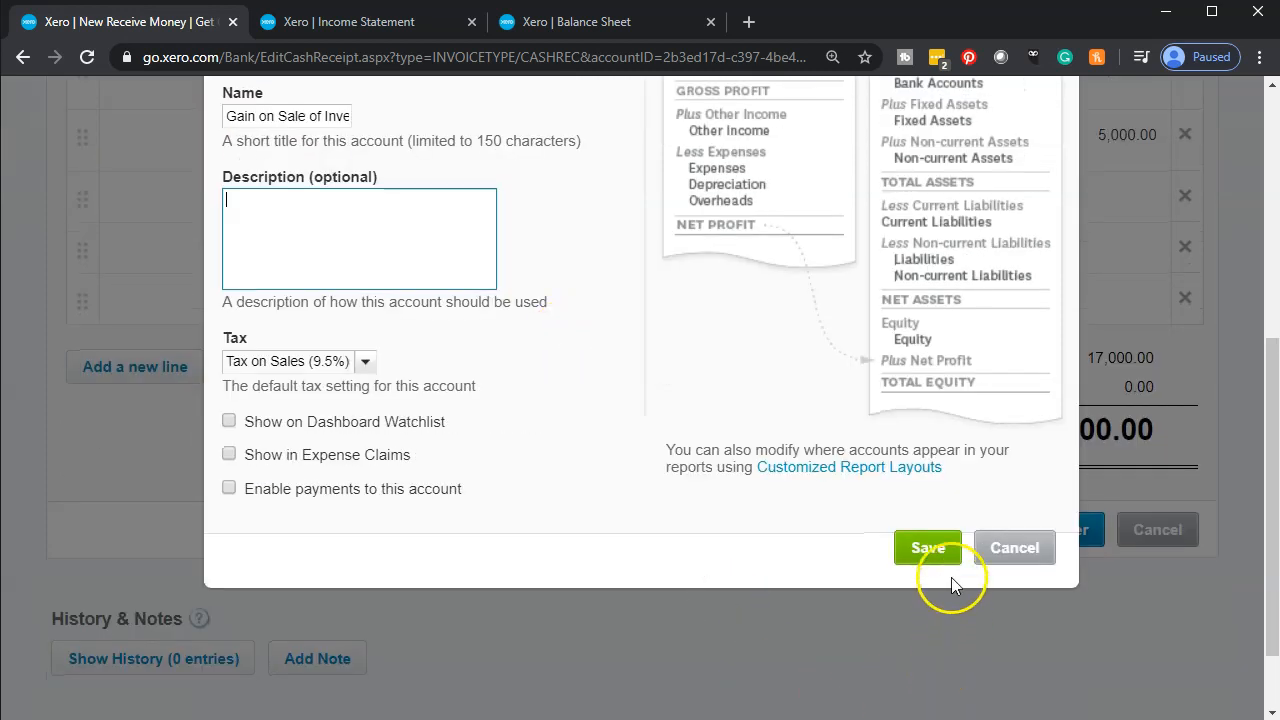
pyautogui.click(922, 547)
pyautogui.scroll(2, 771, 571)
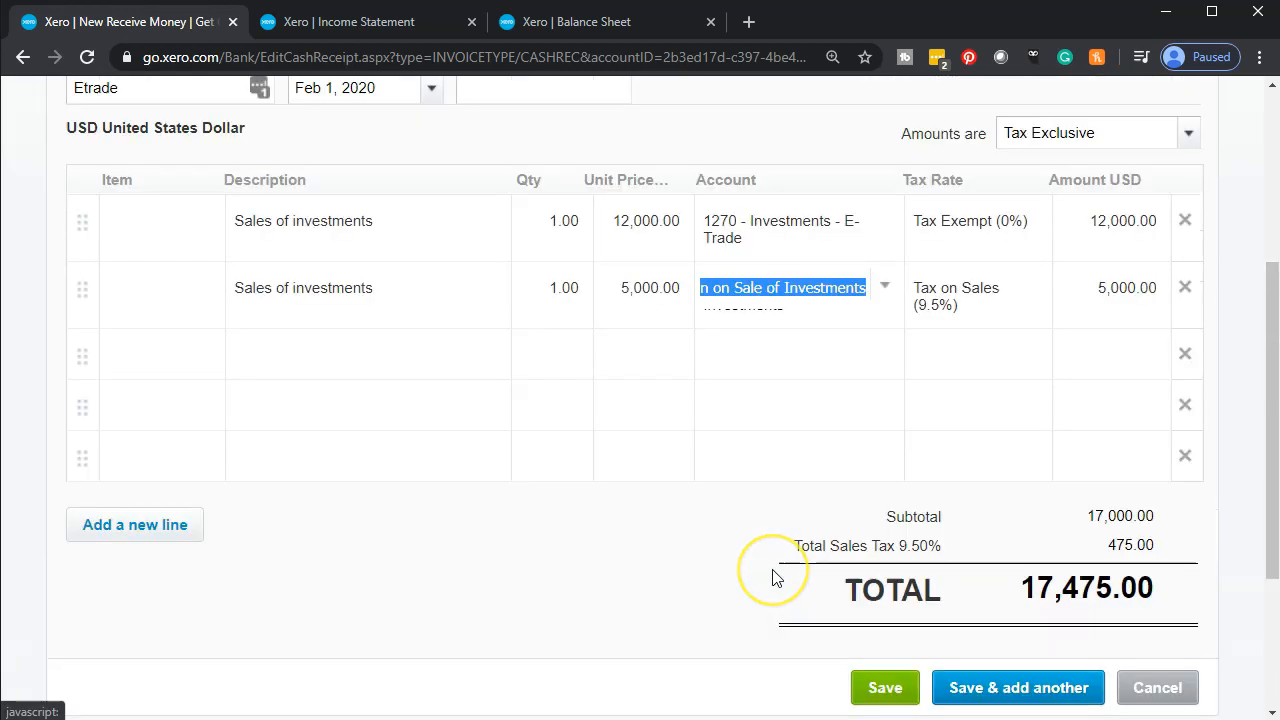
# Change the second line's tax rate to Tax Exempt (0%) and save the Receive Money transaction
pyautogui.press('Tab')
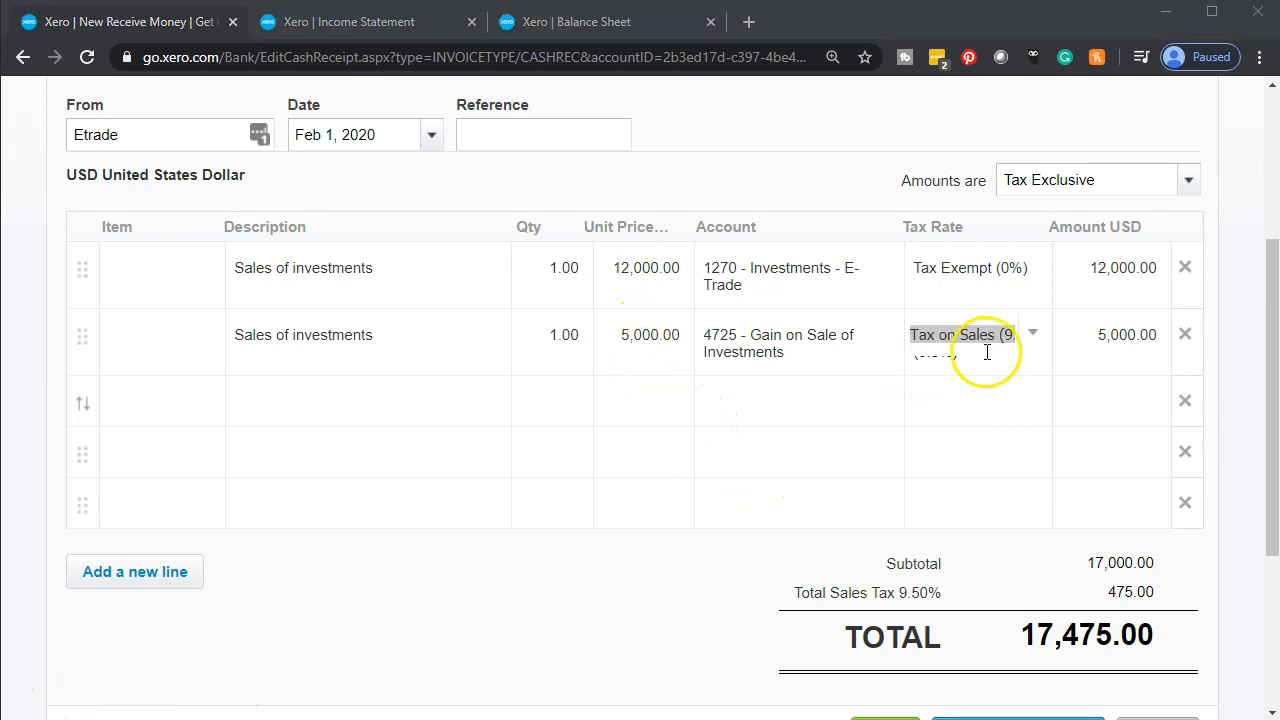
pyautogui.click(1035, 334)
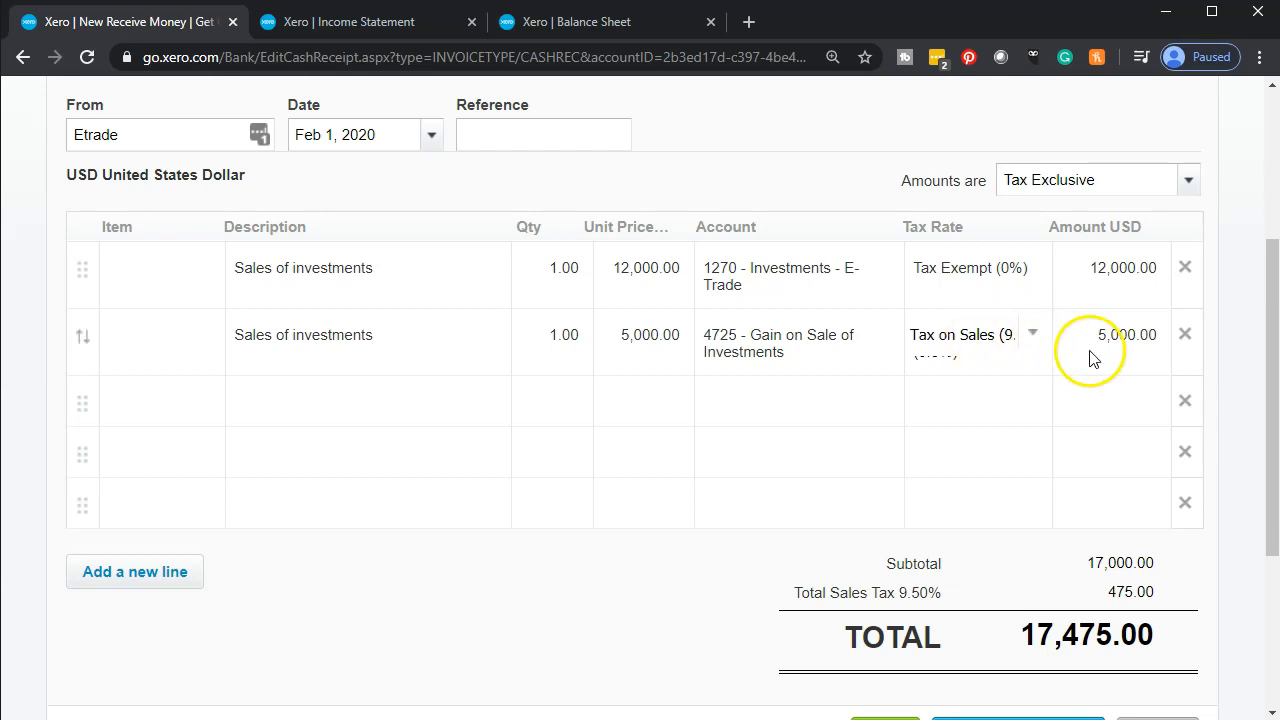
pyautogui.click(1032, 333)
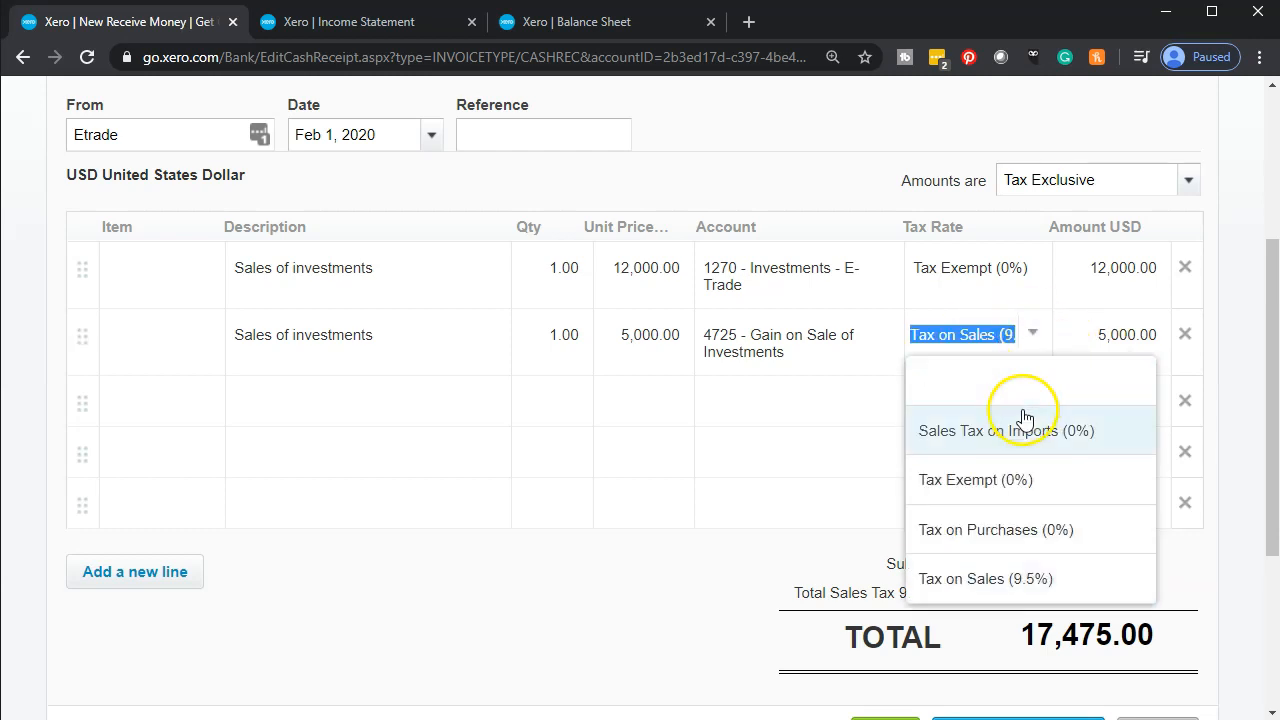
pyautogui.click(928, 482)
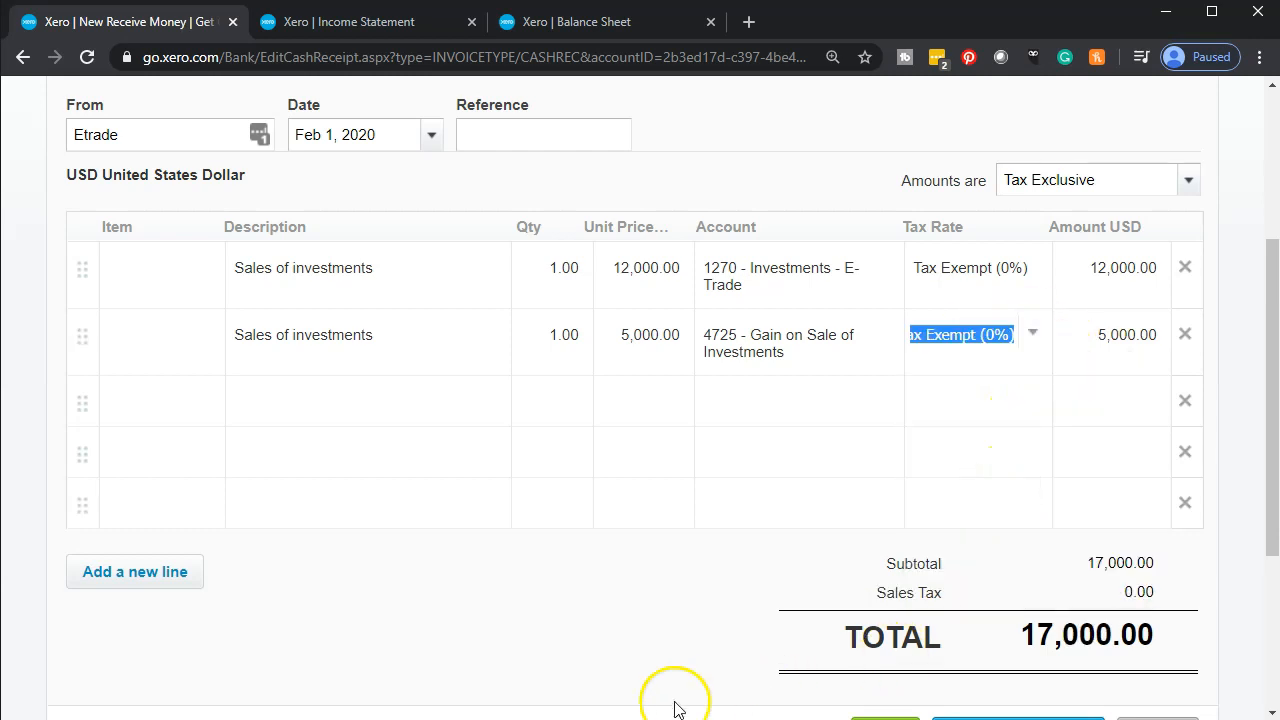
pyautogui.click(628, 653)
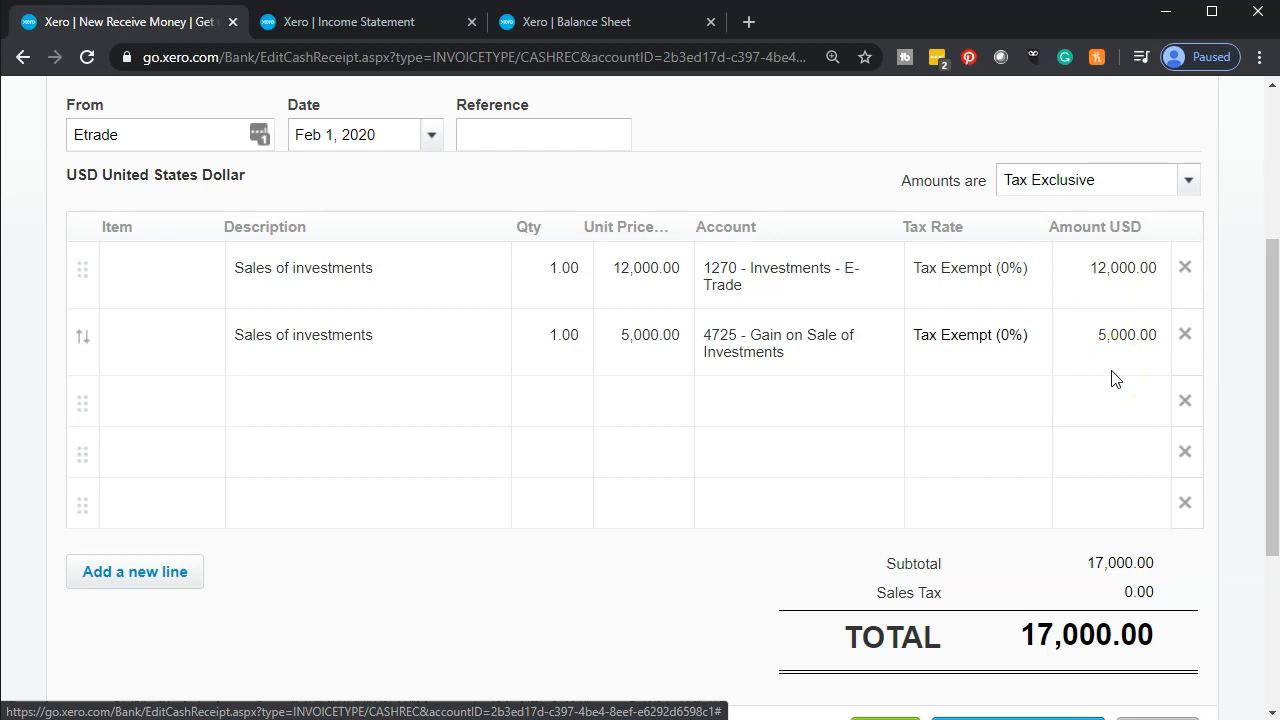
pyautogui.scroll(-3, 1116, 379)
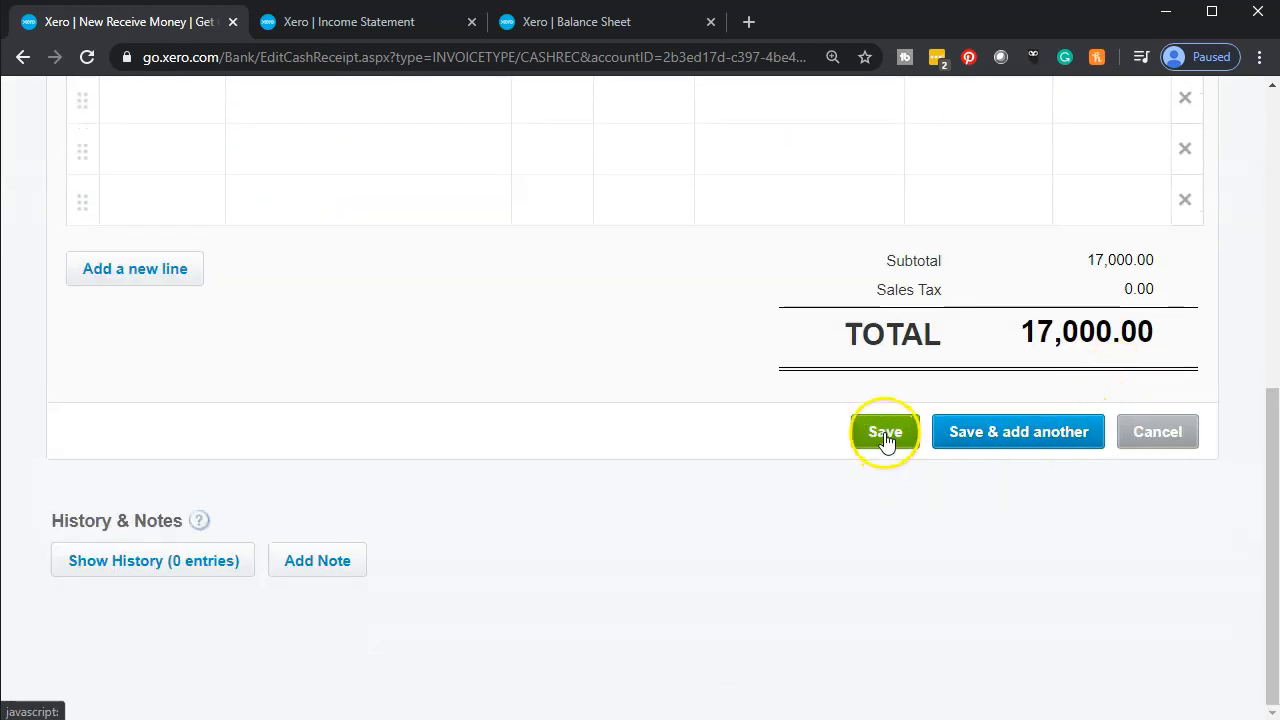
pyautogui.click(885, 436)
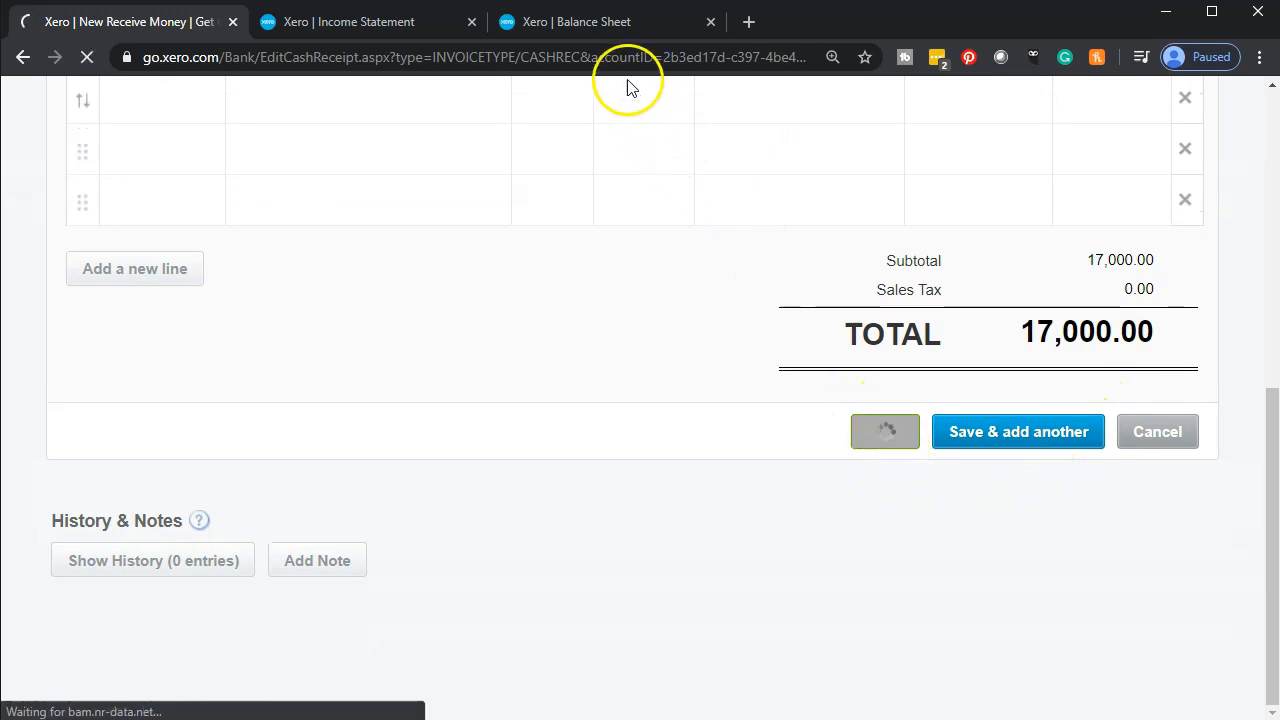
# Refresh the Balance Sheet as of Feb 29, 2020 and examine the Checking balance under Current Assets
pyautogui.click(595, 22)
pyautogui.scroll(6, 491, 343)
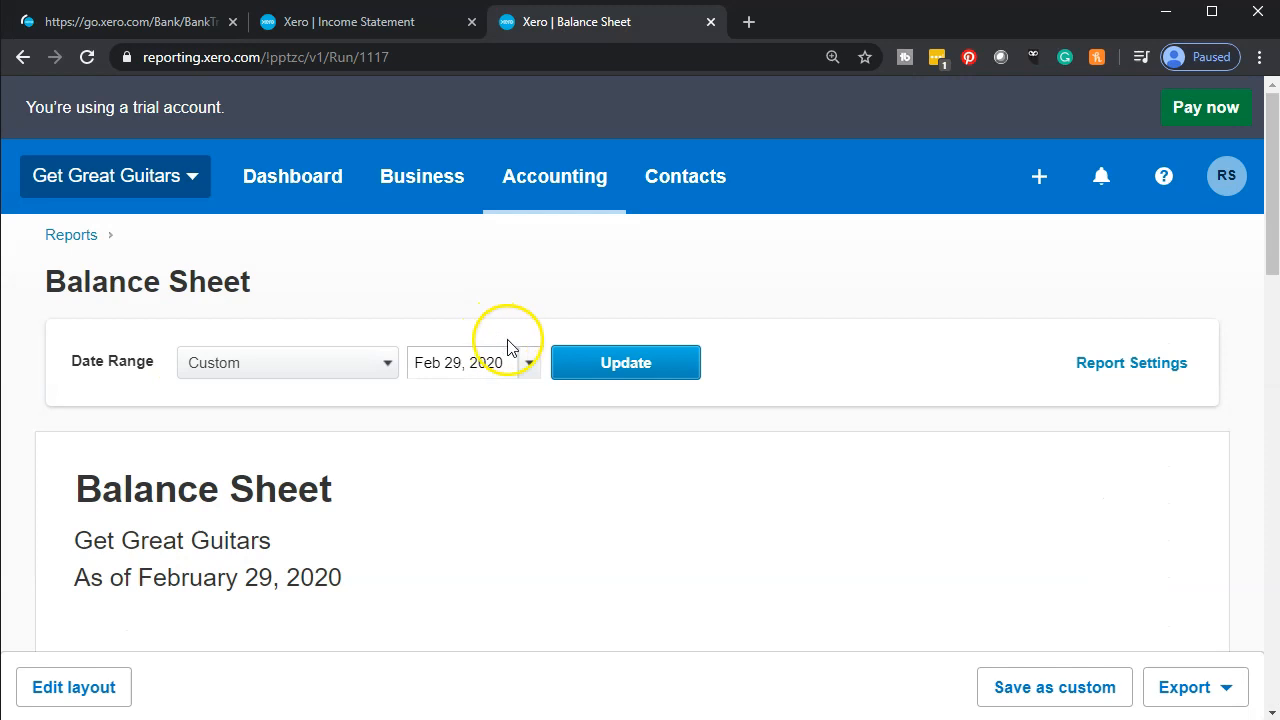
pyautogui.click(576, 371)
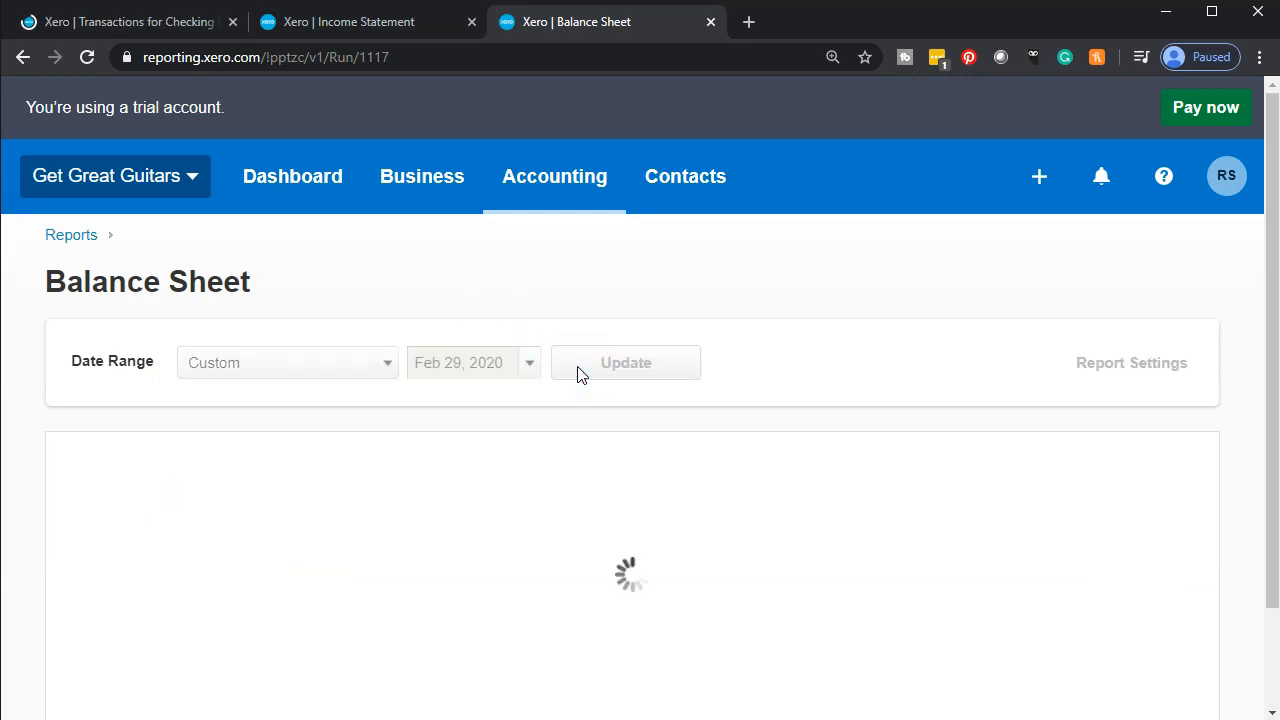
pyautogui.scroll(-5, 578, 373)
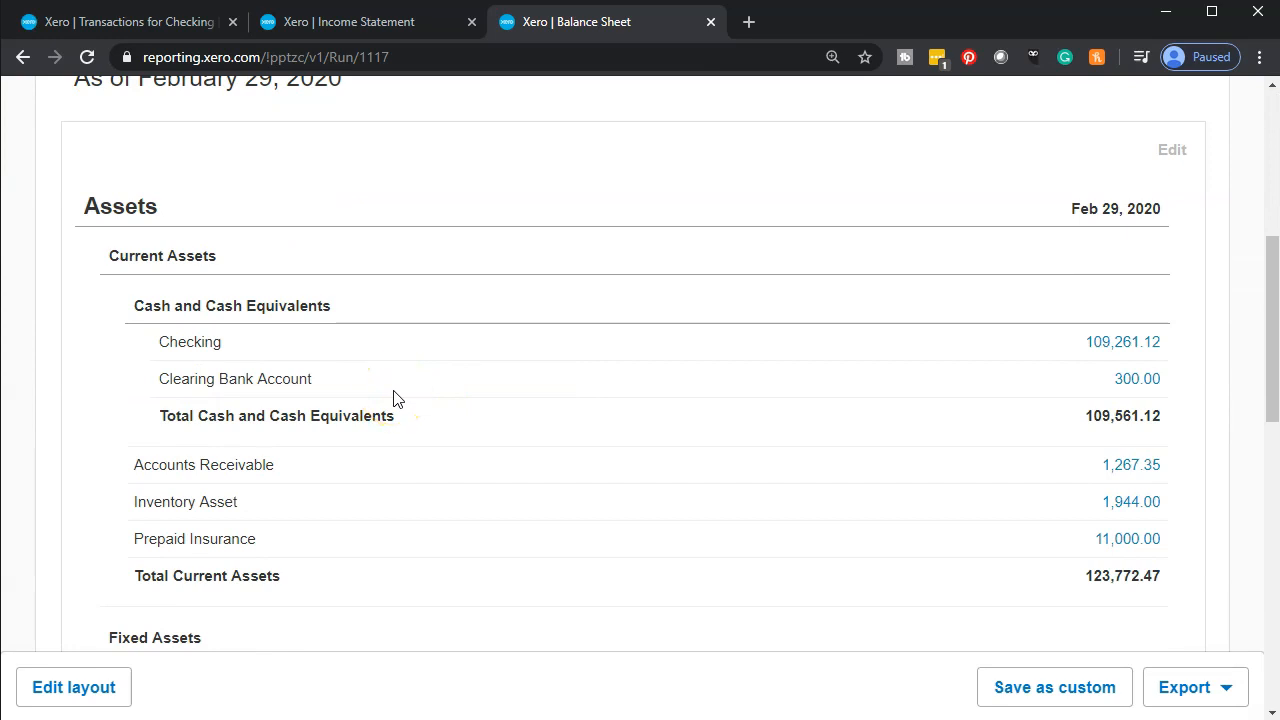
pyautogui.hotkey('ctrl', '+')
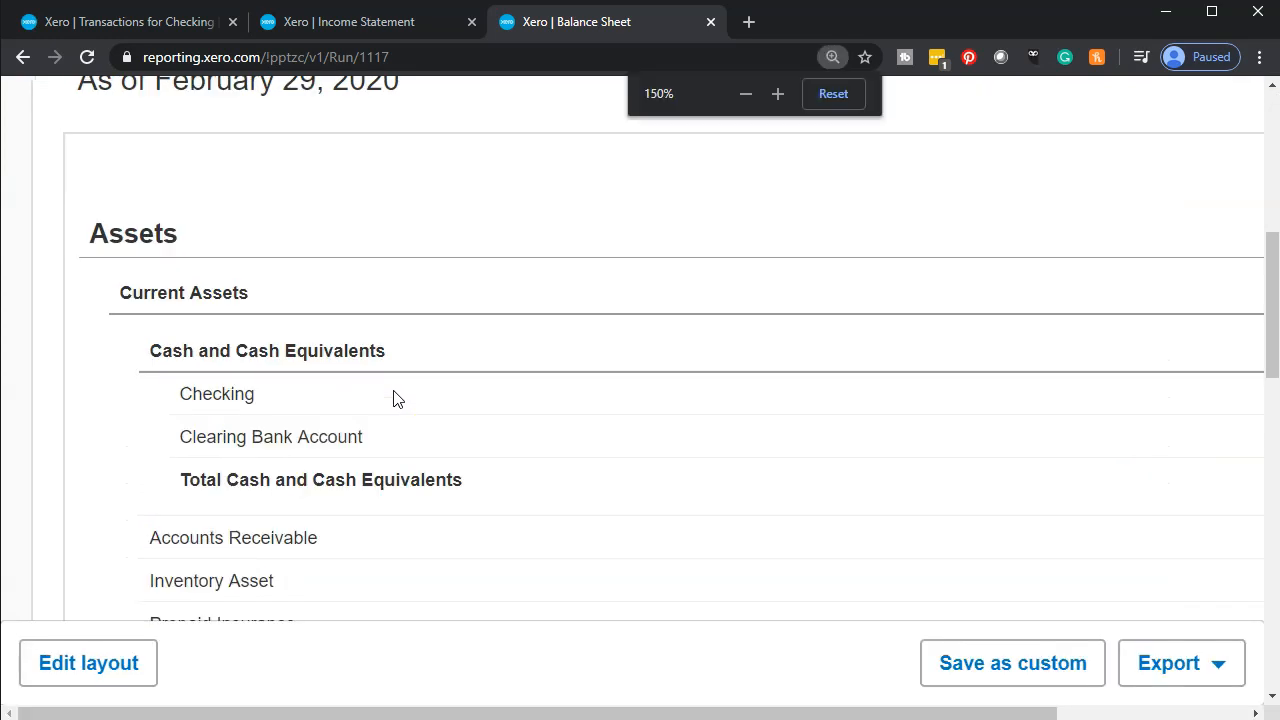
pyautogui.hotkey('ctrl', '-')
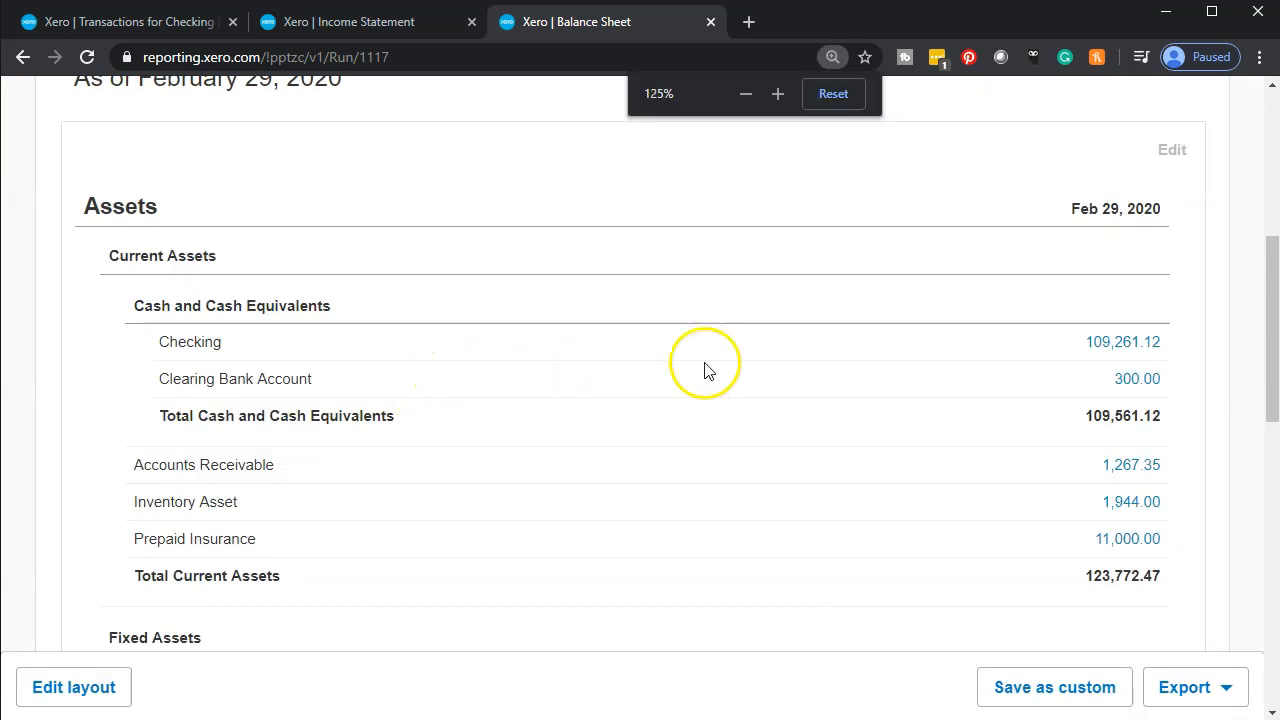
# Drill into the Checking balance to check the Feb 1, 2020 Etrade receipt, and return to the Balance Sheet
pyautogui.click(1104, 345)
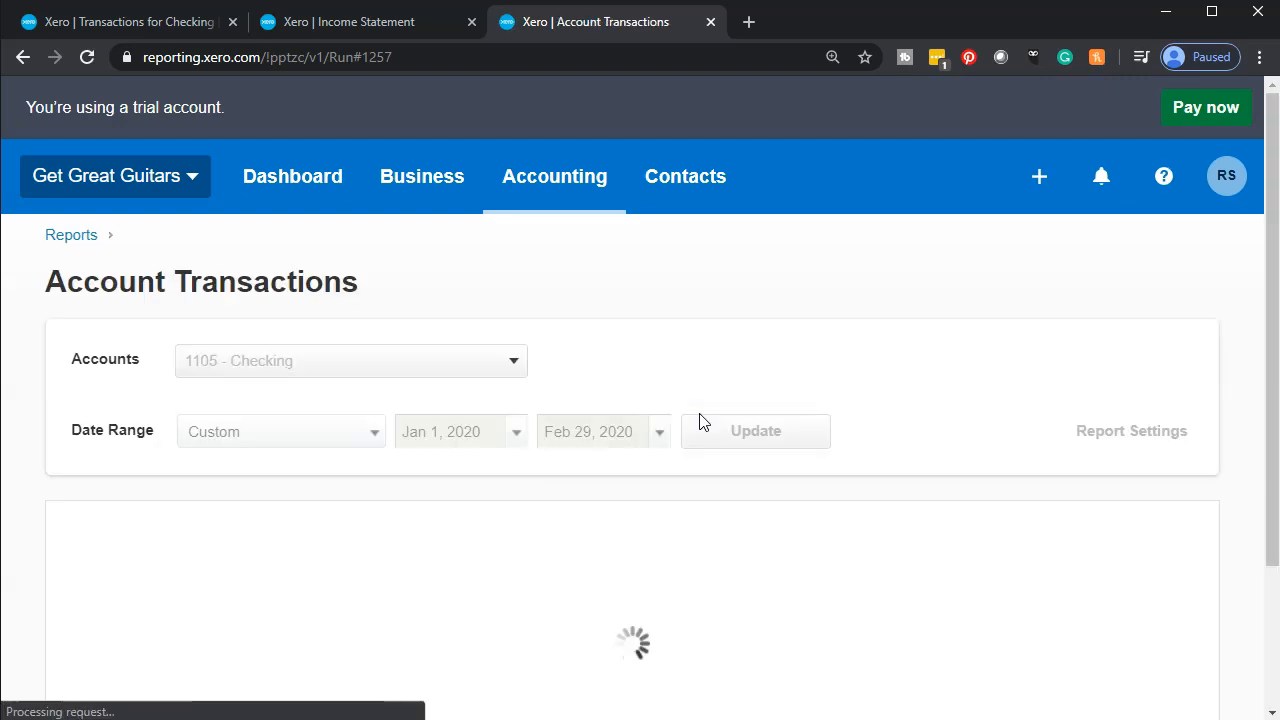
pyautogui.scroll(-10, 700, 421)
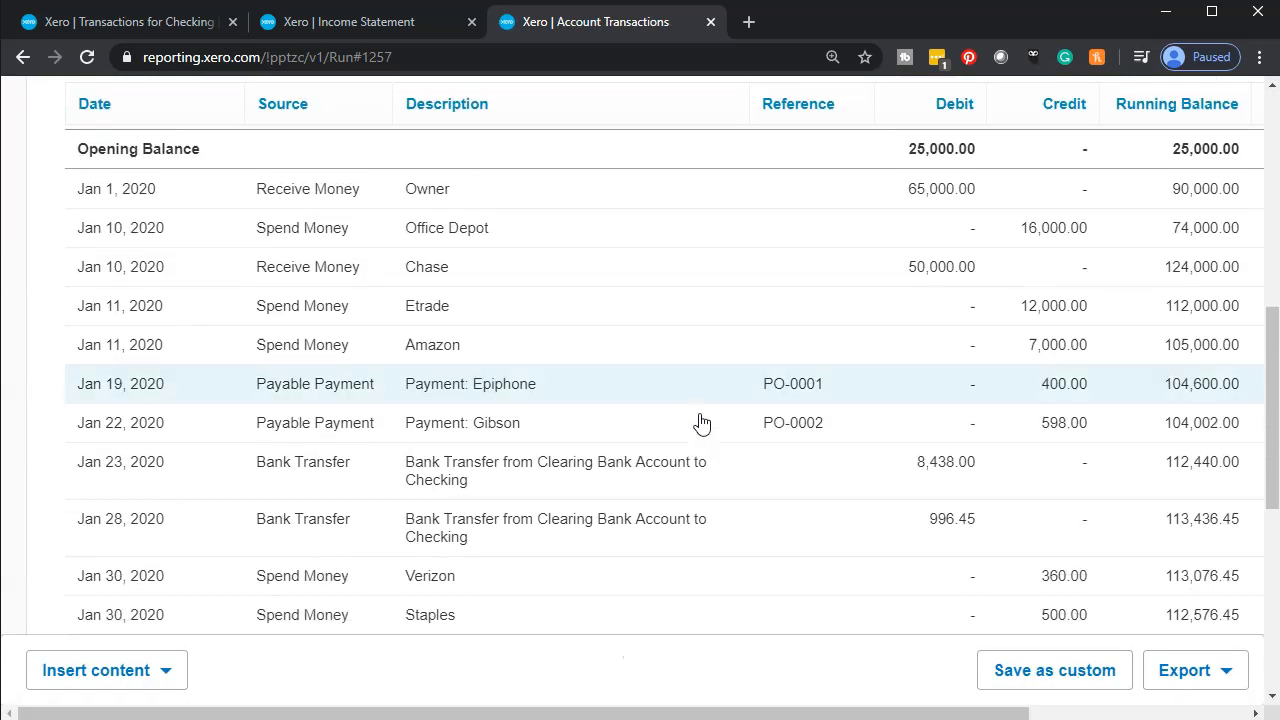
pyautogui.scroll(-3, 700, 421)
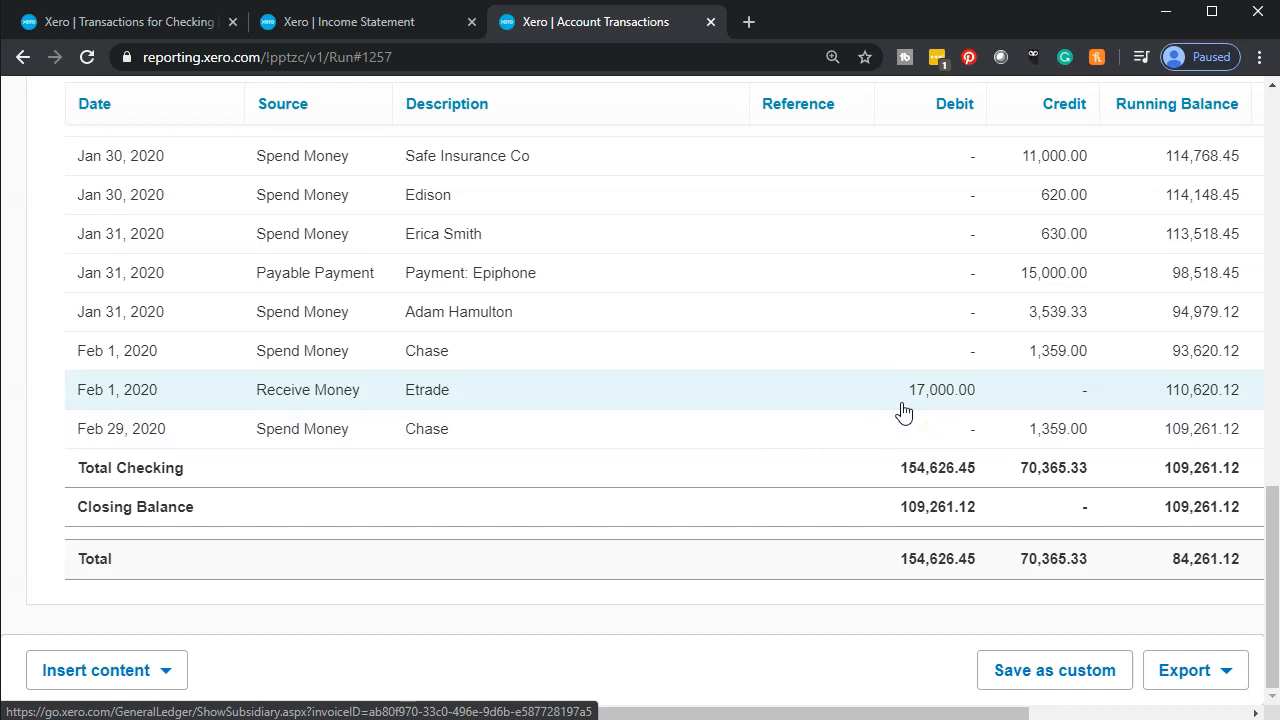
pyautogui.scroll(15, 457, 534)
pyautogui.click(29, 56)
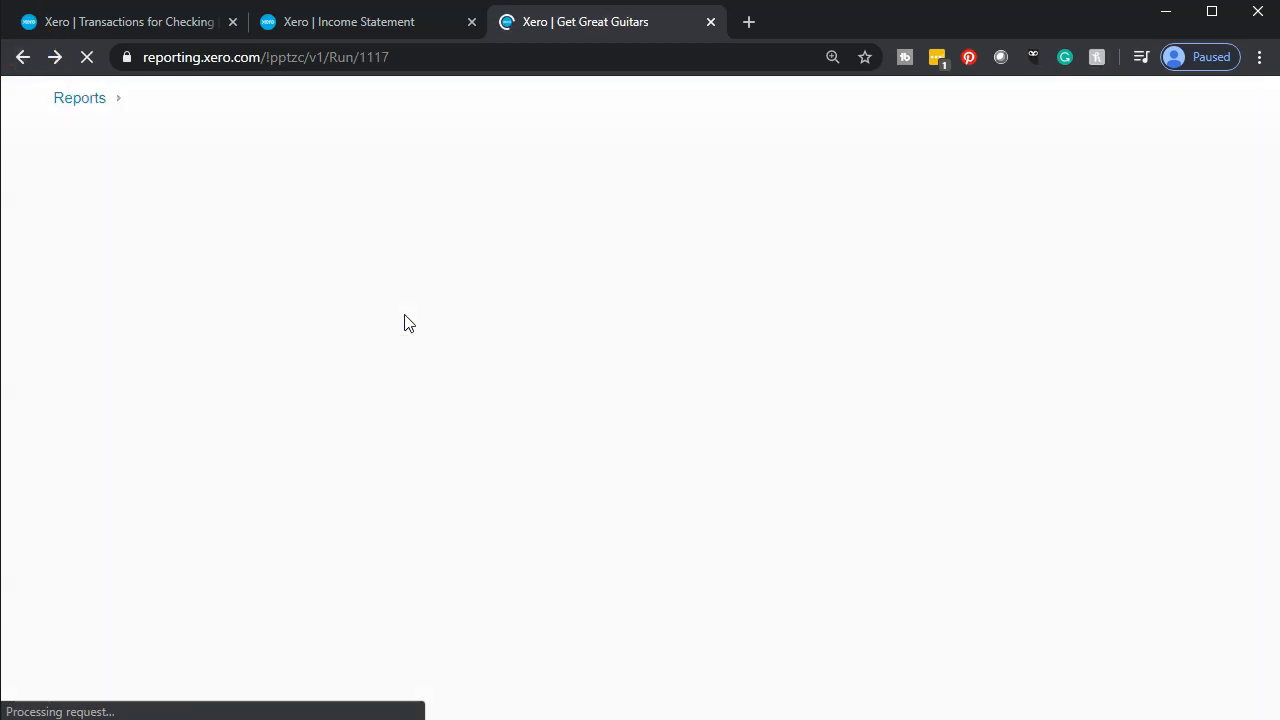
# Check the Balance Sheet's asset sections for the E-Trade investments account
pyautogui.click(587, 367)
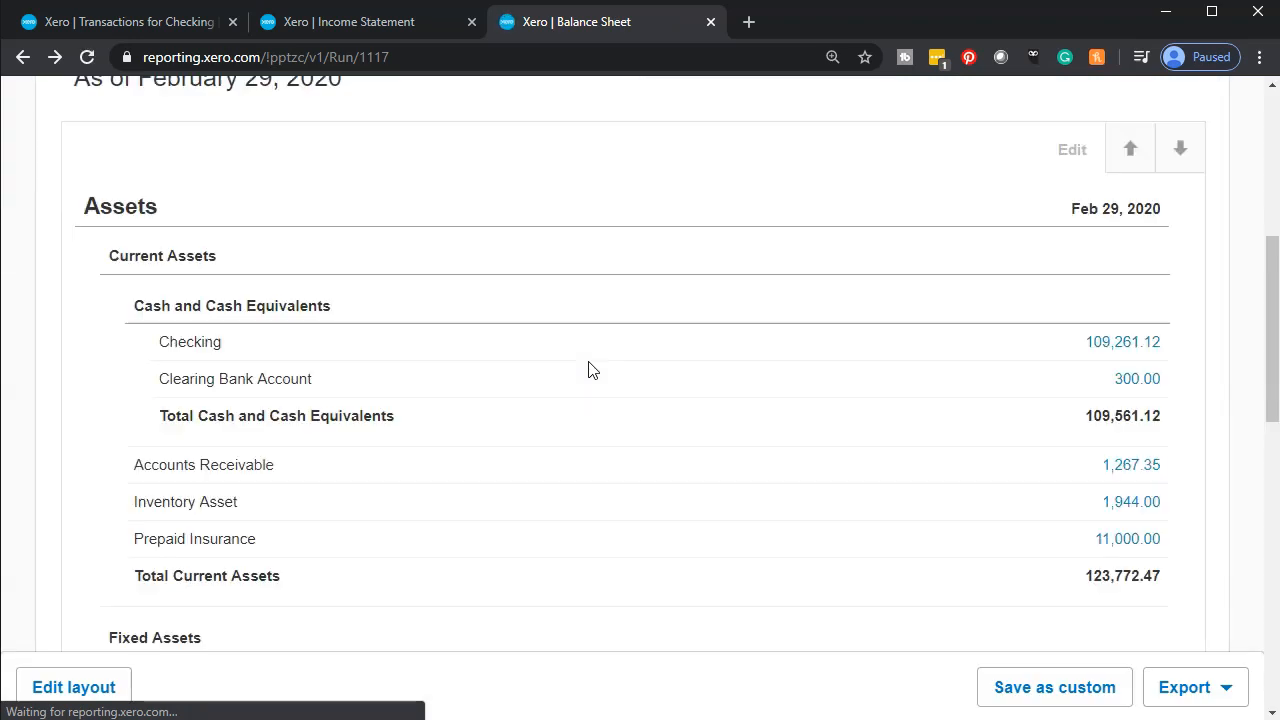
pyautogui.scroll(-1, 588, 369)
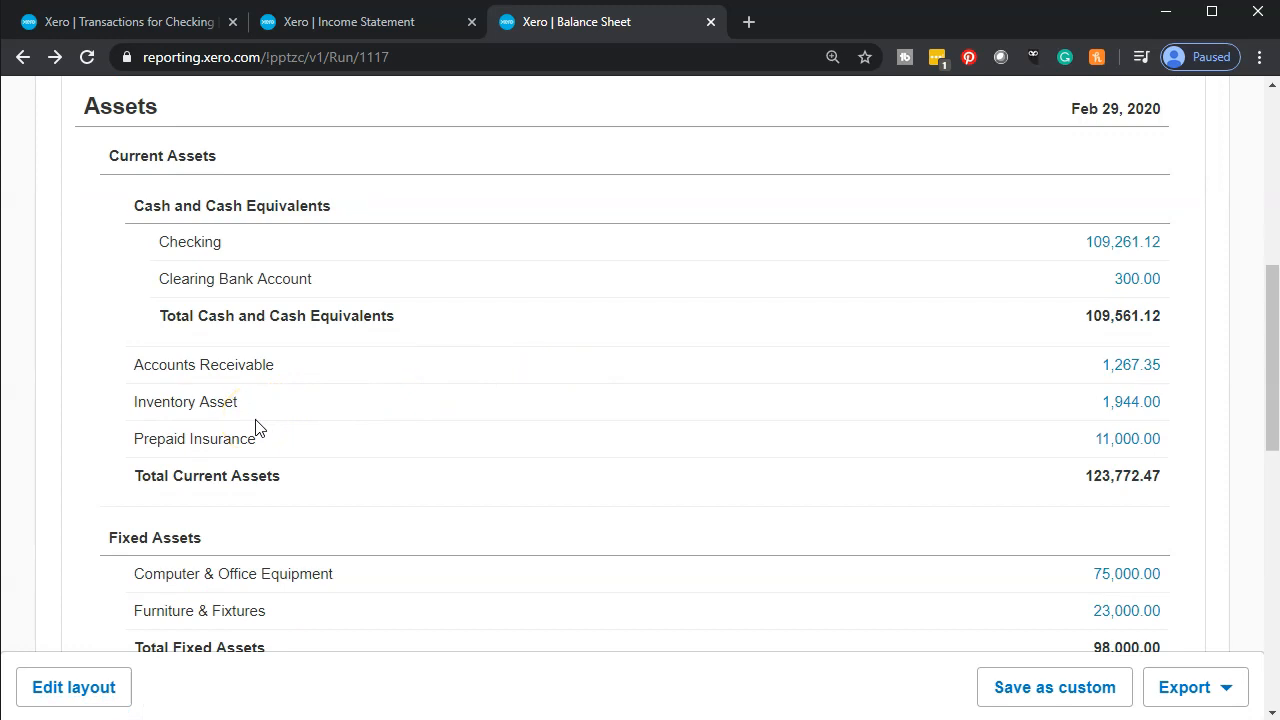
pyautogui.scroll(-1, 257, 429)
pyautogui.scroll(1, 257, 429)
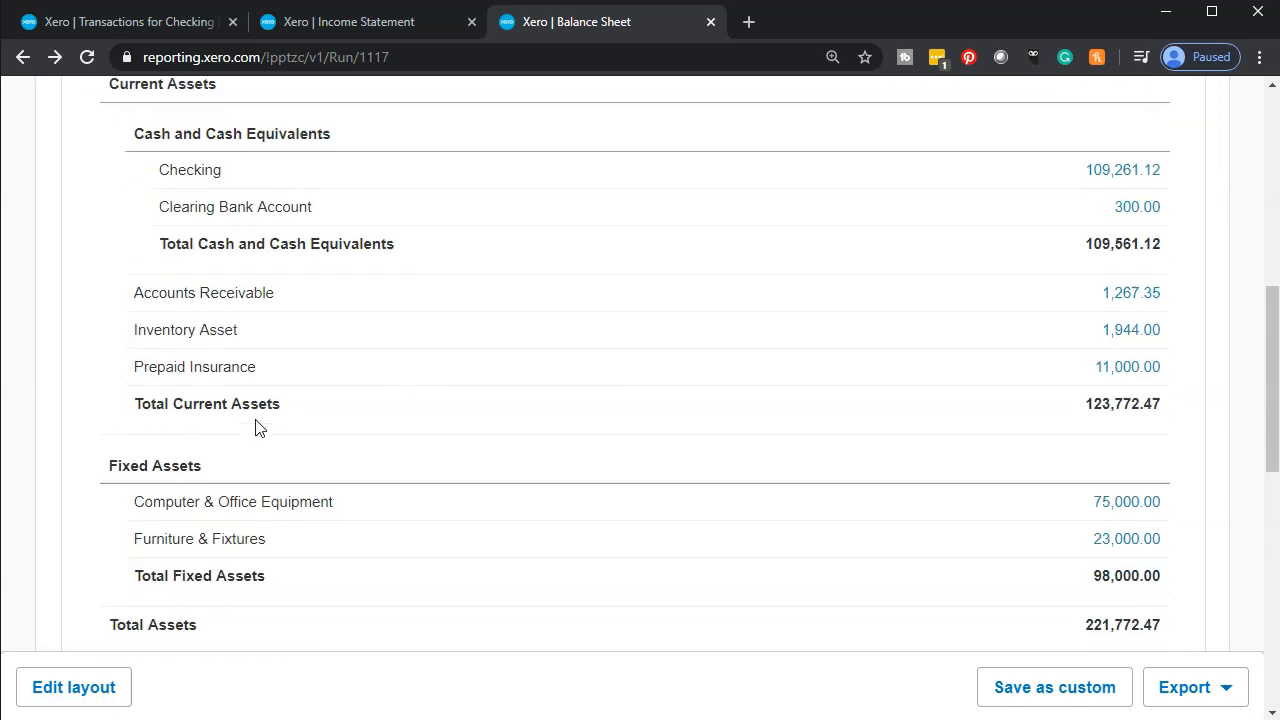
# Refresh the 2020 Income Statement and examine Gain on Sale of Investments under Other Income / (Expense)
pyautogui.click(369, 24)
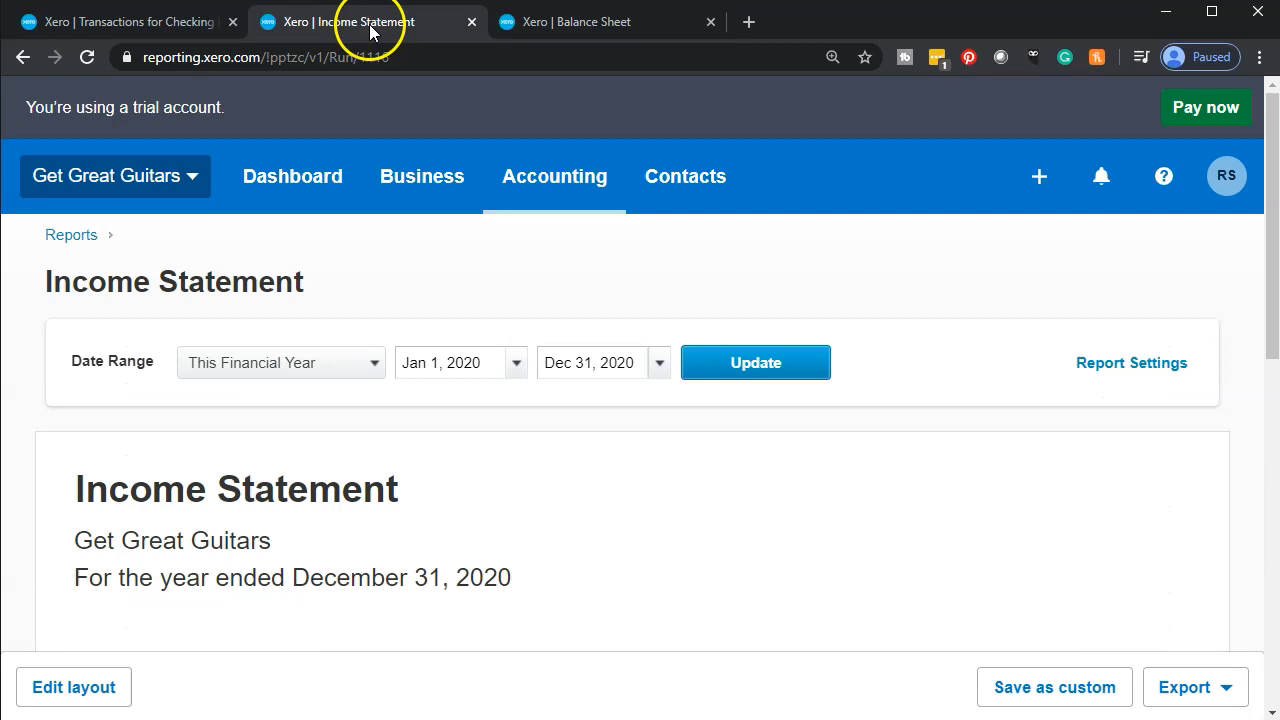
pyautogui.click(742, 365)
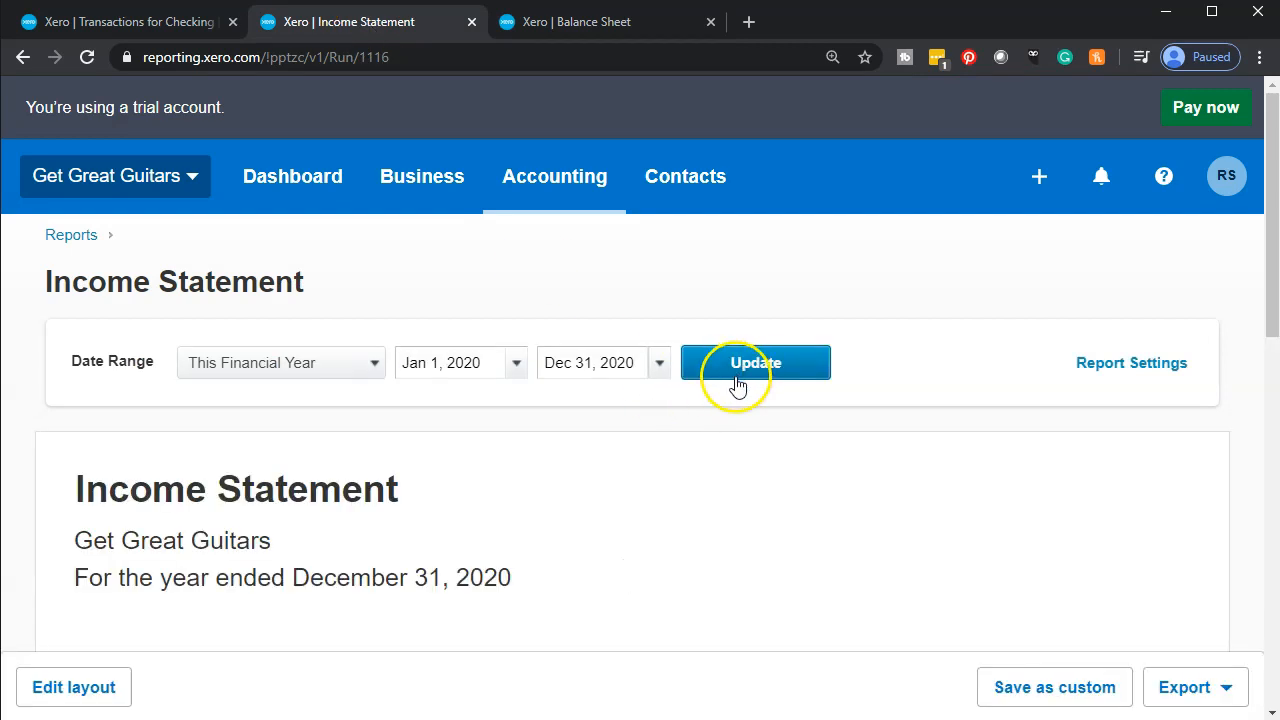
pyautogui.scroll(-5, 640, 440)
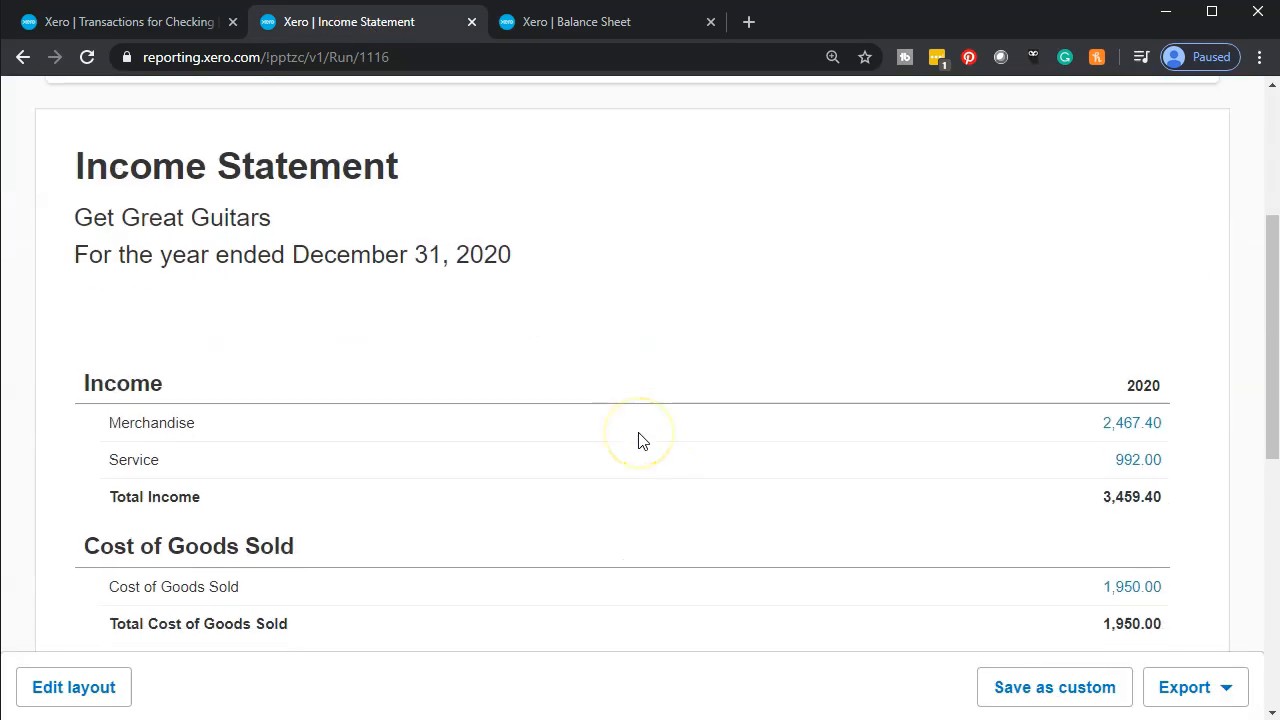
pyautogui.scroll(-5, 642, 441)
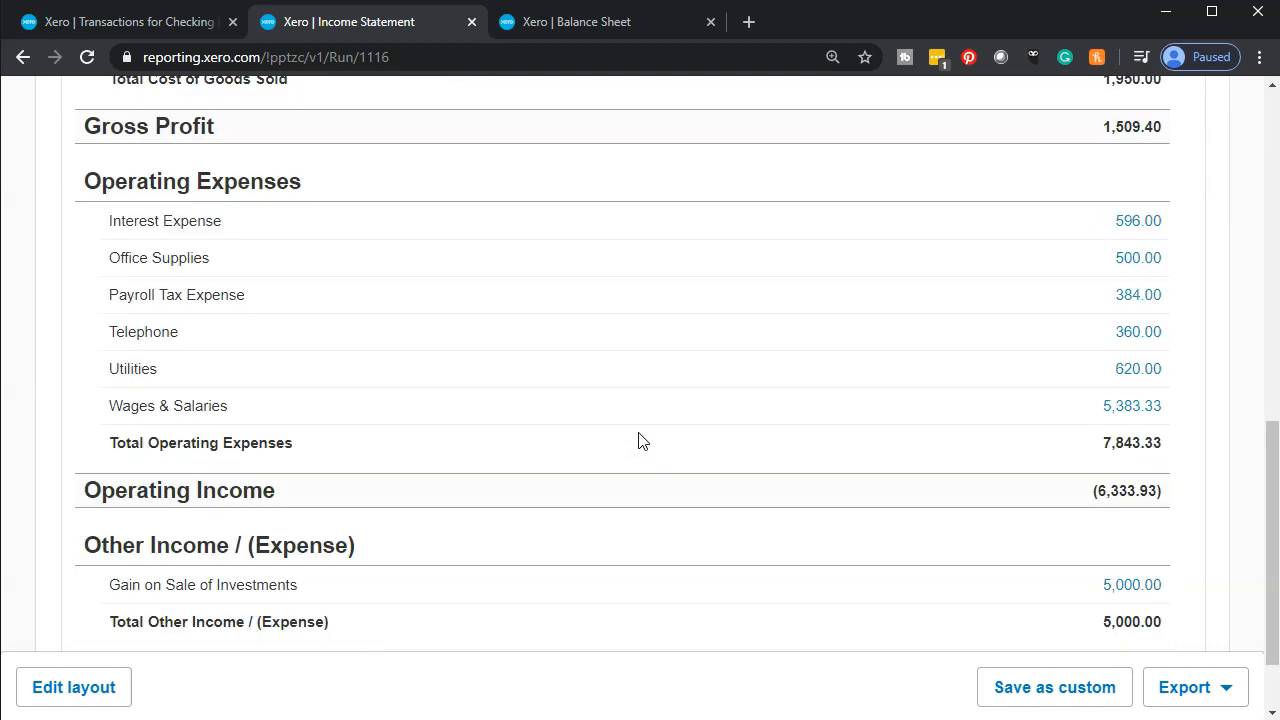